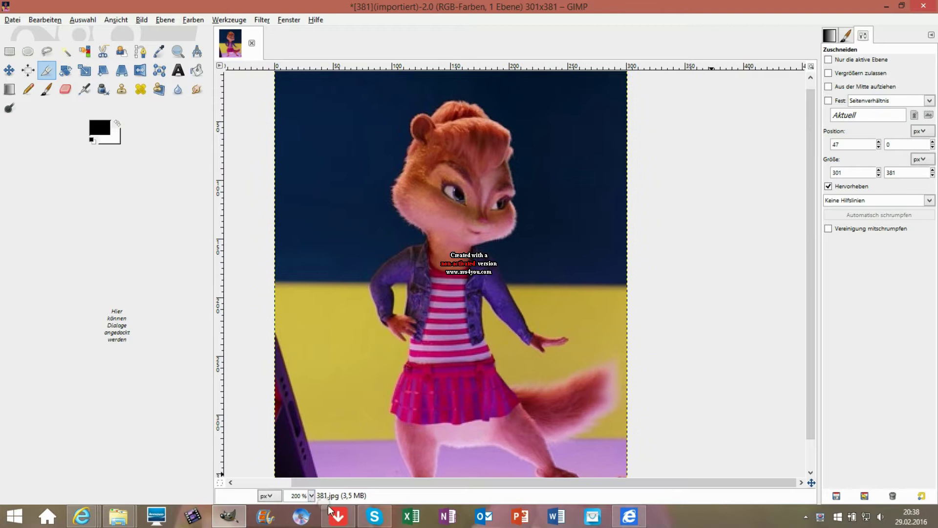
Outline the pink striped shirt between the jacket edges and above the skirt with a closed free selection
left_click(52, 55)
left_click(429, 263)
left_click(430, 278)
left_click(430, 296)
left_click(424, 328)
left_click(411, 335)
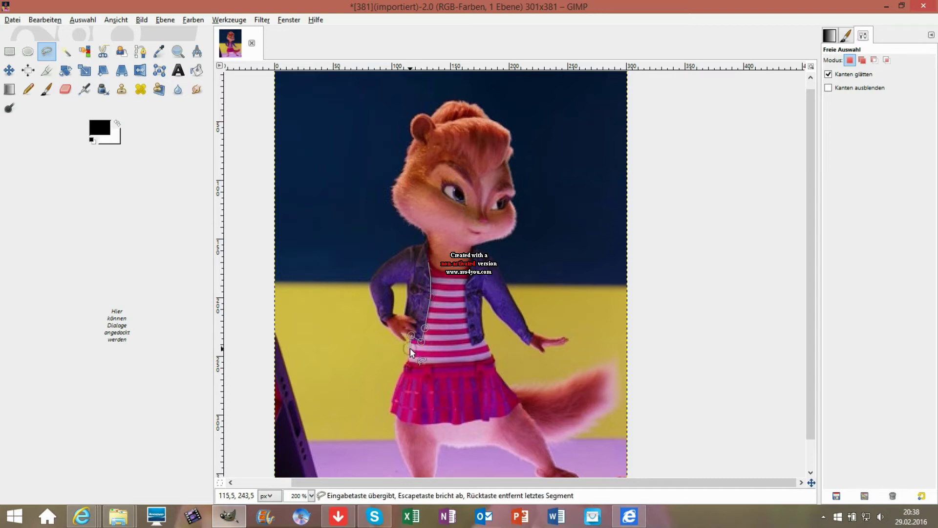
left_click(407, 360)
left_click(418, 363)
left_click(428, 363)
left_click(450, 361)
left_click(468, 360)
left_click(488, 357)
left_click(480, 342)
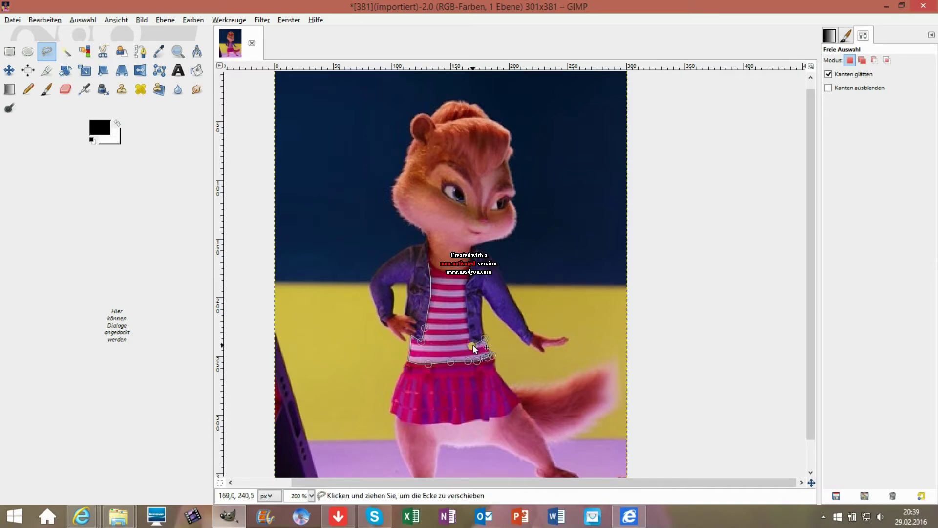
left_click(471, 345)
left_click(467, 318)
left_click(465, 287)
left_click(471, 264)
left_click(464, 272)
left_click(446, 278)
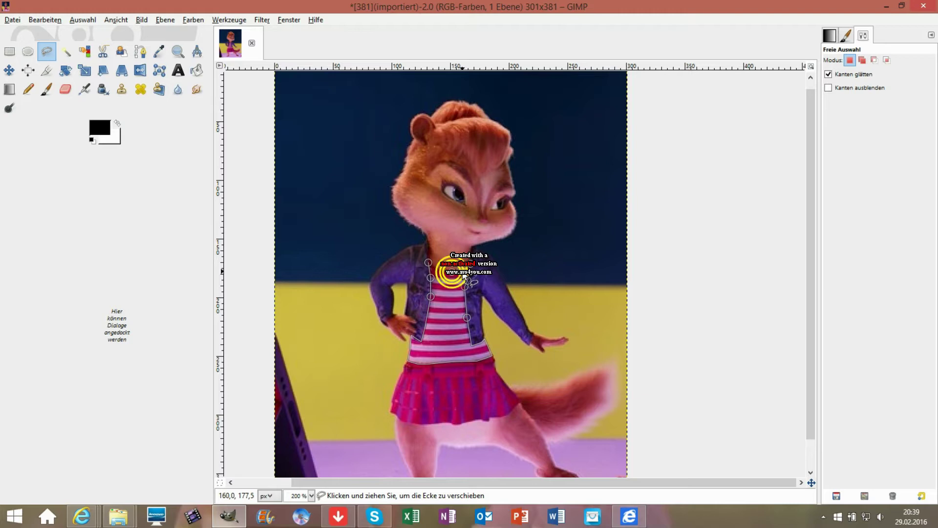
left_click(429, 263)
Colorize the selected shirt so its stripes turn bright yellow and dark brown
left_click(193, 19)
left_click(218, 60)
left_click_drag(122, 182, 252, 222)
left_click_drag(123, 212, 115, 213)
left_click(146, 250)
Outline the pink skirt from the waistband around its hem with a closed free selection
left_click(410, 337)
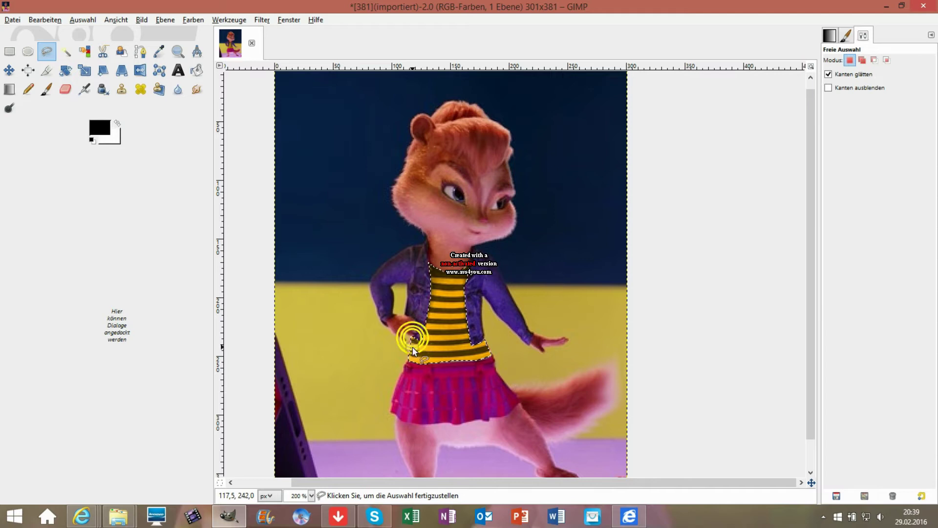
left_click(398, 383)
left_click(391, 400)
left_click(390, 411)
left_click(396, 412)
left_click(418, 424)
left_click(428, 423)
left_click(444, 422)
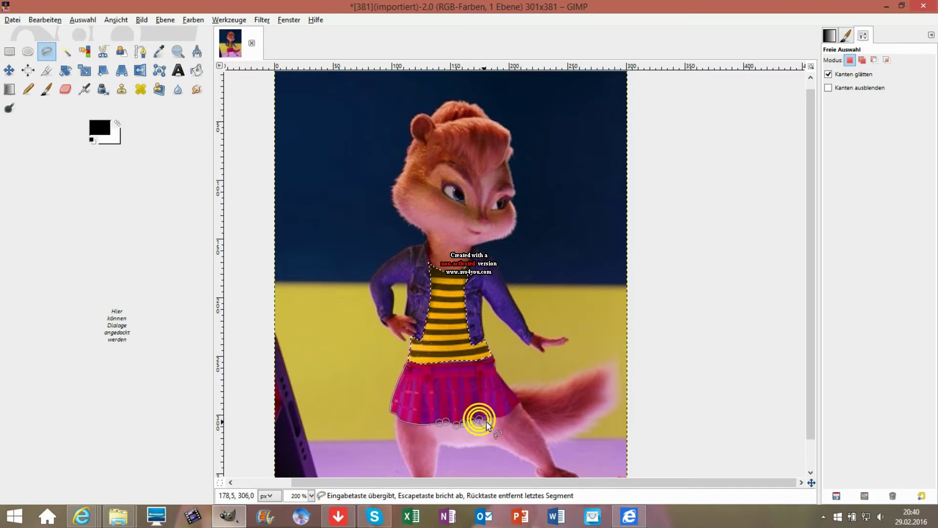
left_click(509, 413)
left_click(520, 400)
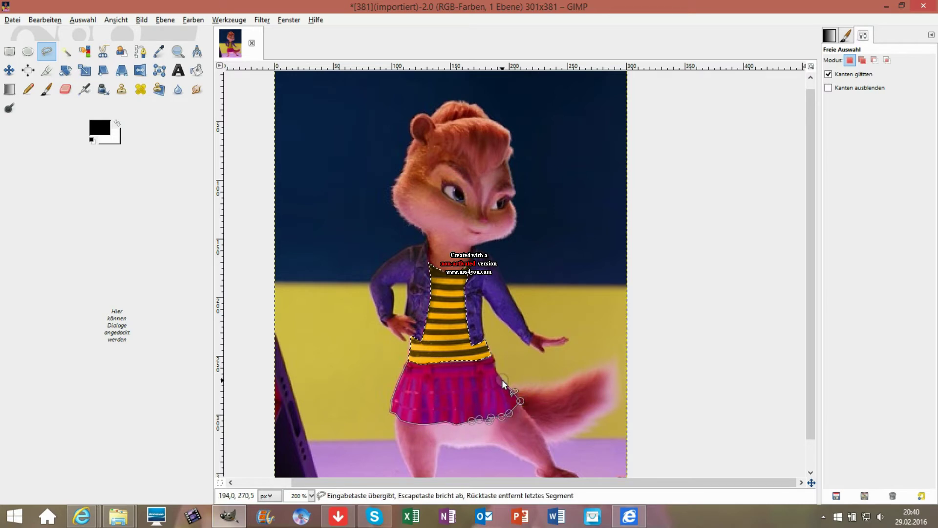
left_click(479, 360)
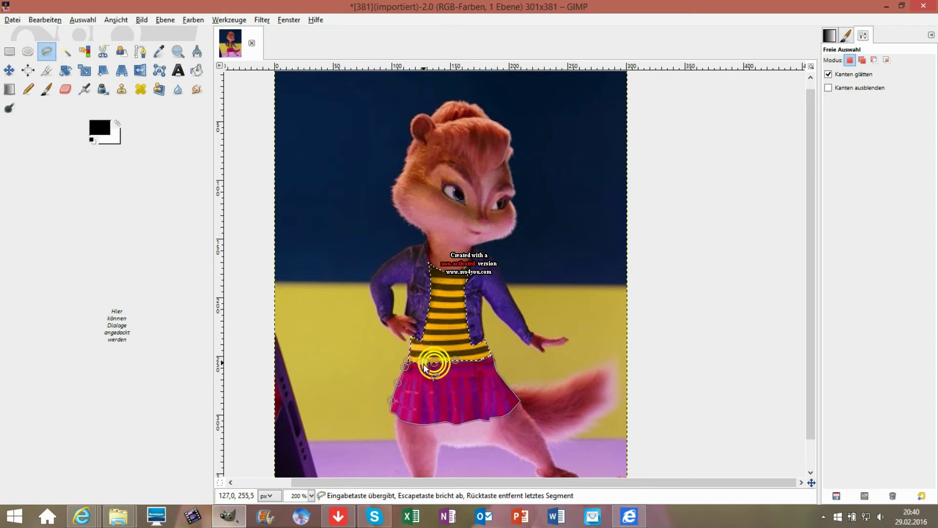
key("Return")
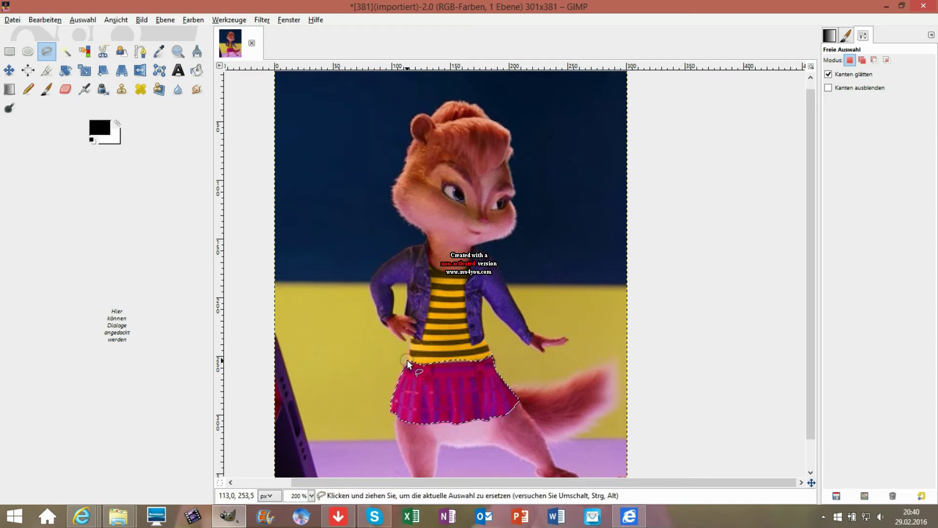
Colorize the selected skirt a dark olive yellow by lowering the hue and raising the saturation
left_click(195, 20)
left_click(219, 66)
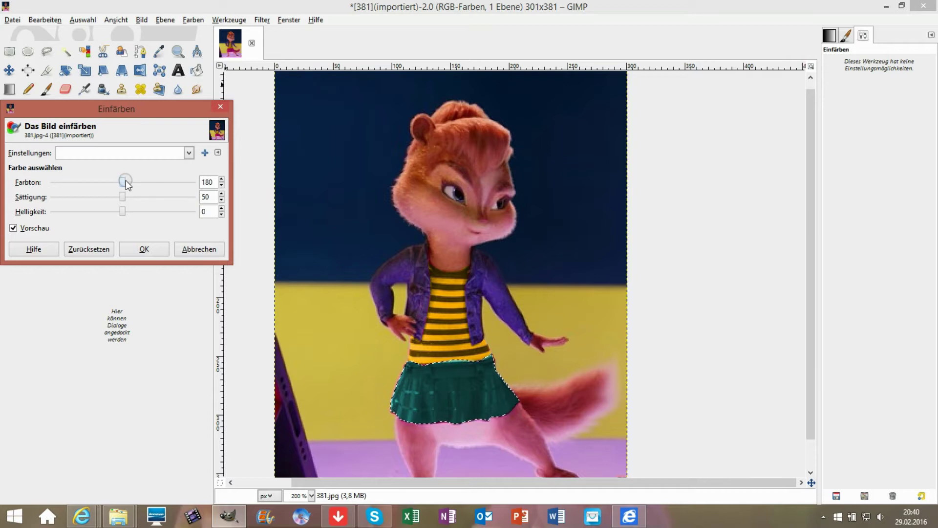
left_click_drag(116, 181, 72, 181)
left_click_drag(128, 201, 178, 198)
left_click(144, 248)
Clear the skirt selection and soften the edges of the recoloured clothes with the Blur tool at size 20
key("e")
left_click(362, 140)
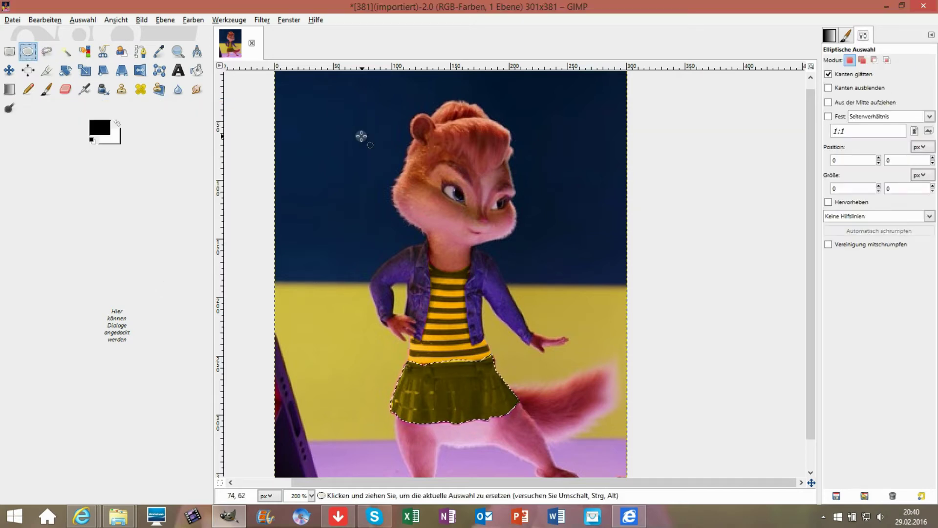
key("shift+u")
left_click(441, 274)
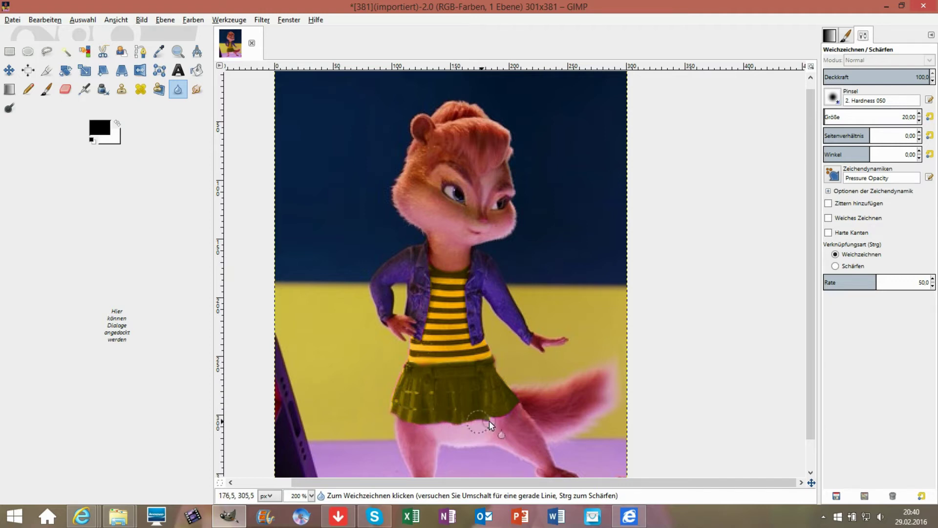
Paint a glittering belt along the waistband and a necklace around the neck with the Sparks brush at size 20
key("p")
left_click(832, 96)
left_click(908, 207)
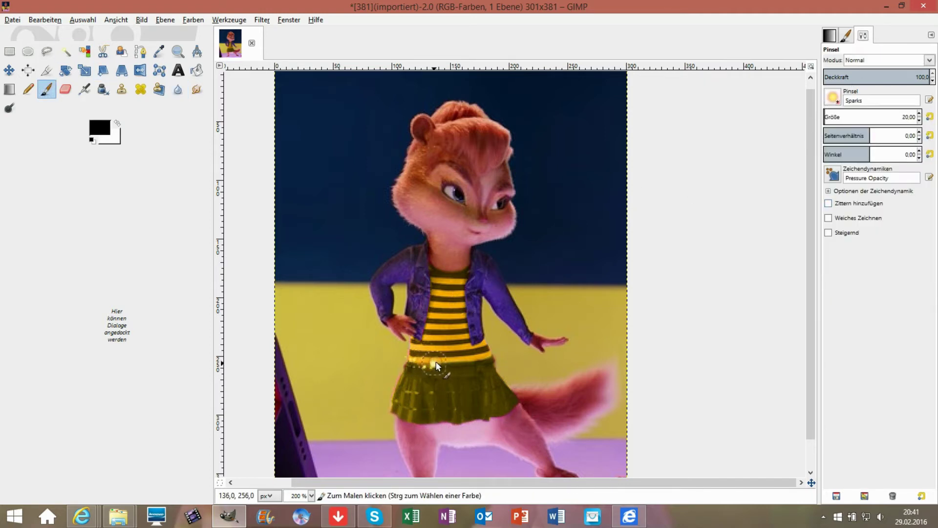
left_click_drag(486, 362, 490, 360)
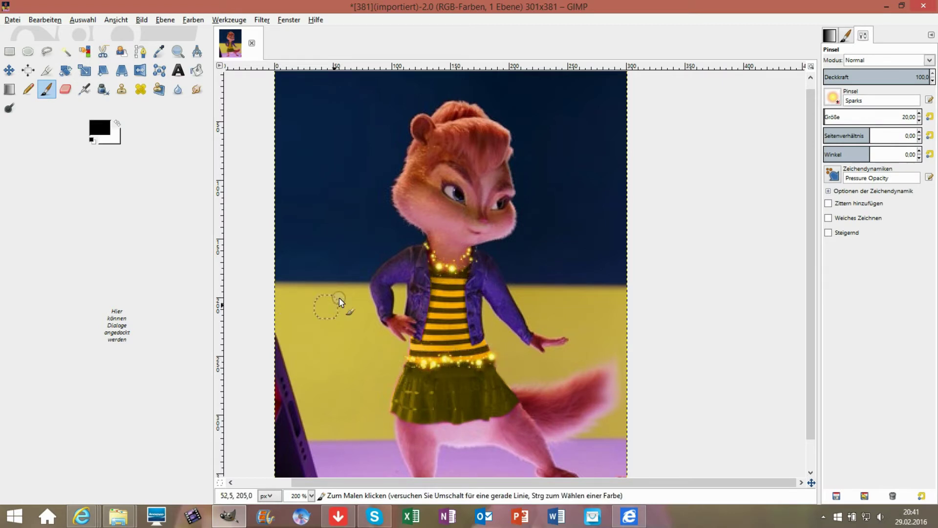
Outline the iris of the larger, nearer eye with a free selection
left_click(311, 496)
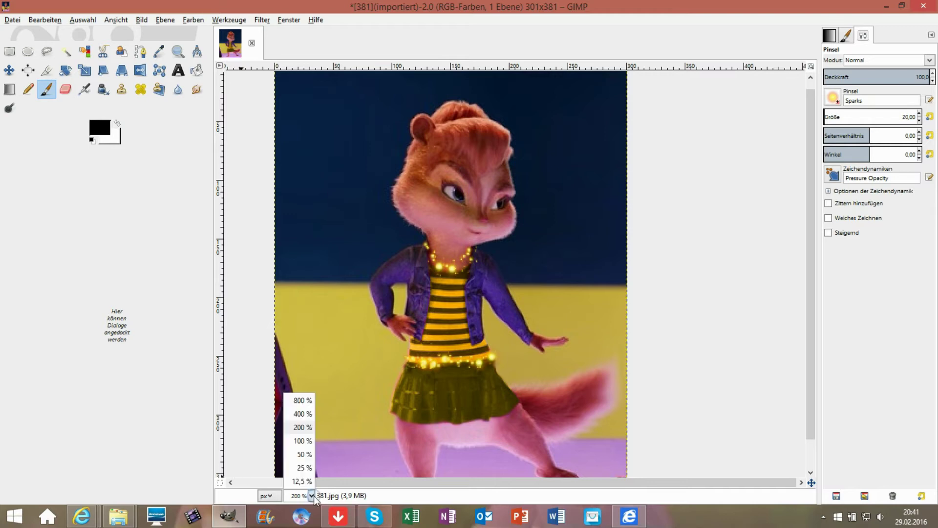
left_click(298, 414)
key("f")
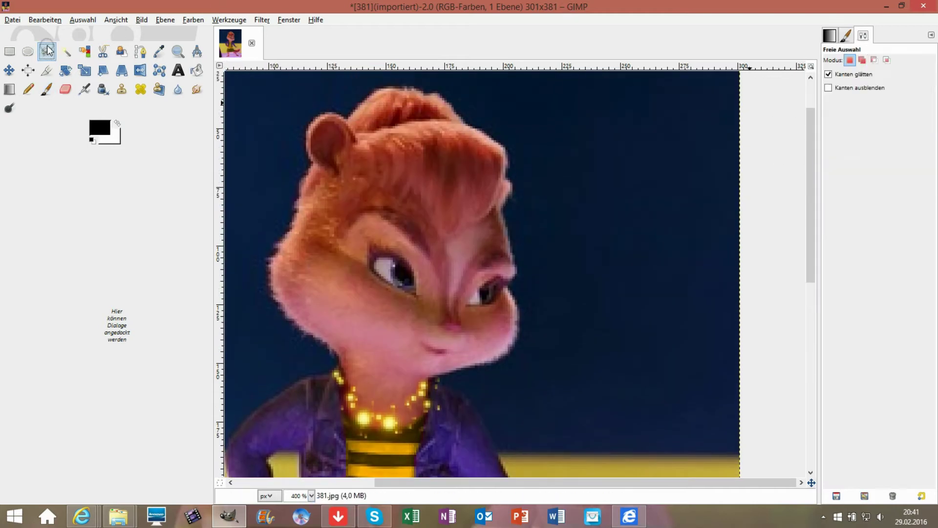
left_click(414, 285)
mouse_move(403, 283)
left_mouse_down()
mouse_move(392, 256)
mouse_move(394, 286)
mouse_move(412, 295)
left_mouse_up()
key("Return")
Colorize the selected iris a strongly saturated turquoise and clear the selection
left_click(193, 20)
left_click(206, 53)
left_click_drag(122, 197, 198, 201)
left_click(144, 248)
left_click(28, 52)
left_click(258, 127)
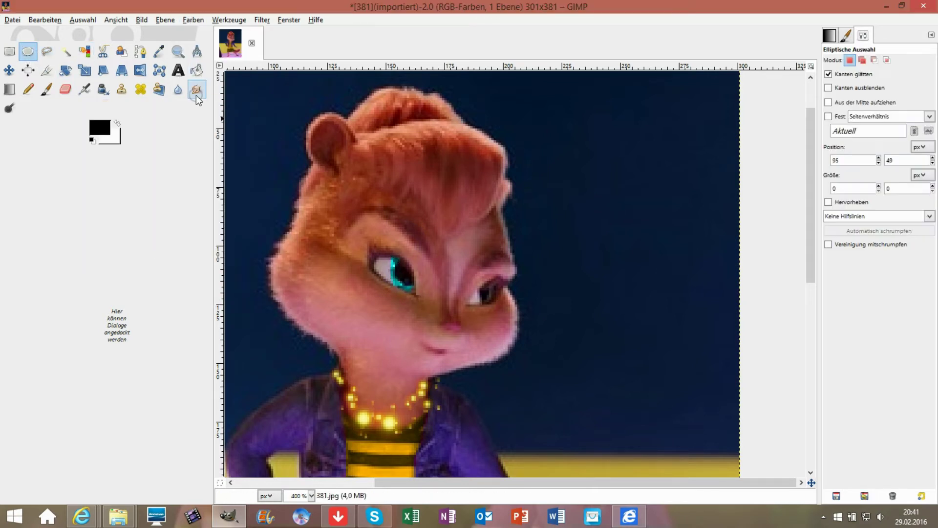
Outline the iris of the smaller, farther eye with a closed free selection
left_click(46, 51)
left_click(489, 287)
left_click(486, 298)
left_click(481, 301)
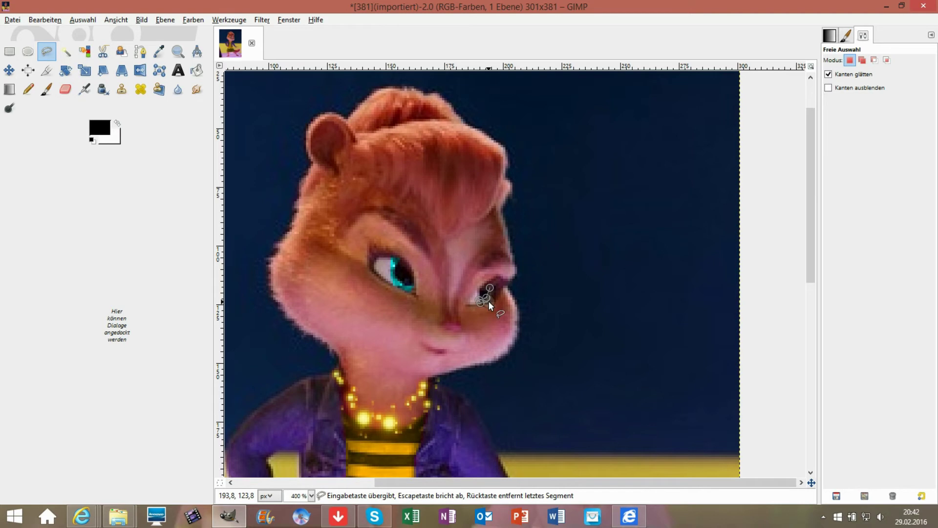
left_click(491, 286)
Colorize the farther eye's iris turquoise with slightly raised saturation and clear the selection
left_click(193, 20)
left_click(214, 63)
left_click_drag(123, 197, 133, 196)
left_click(142, 249)
key("e")
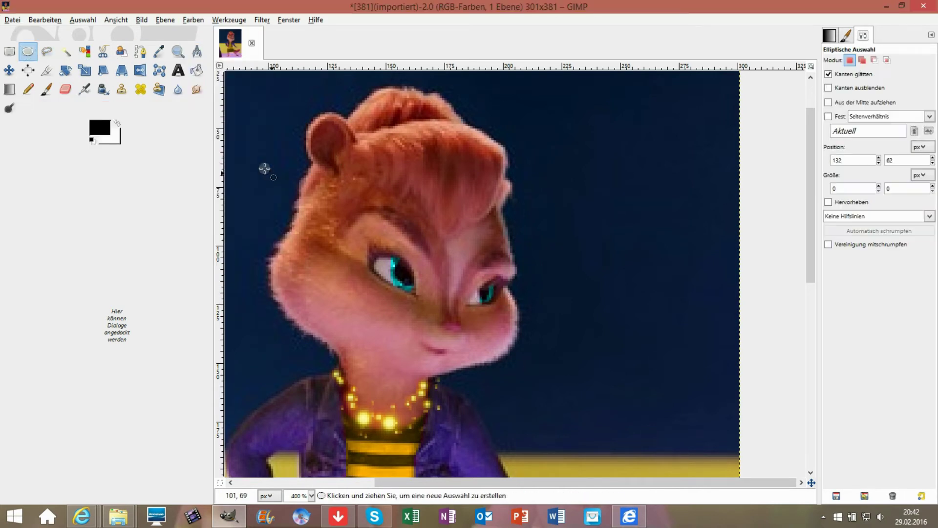
Smudge the turquoise iris of the nearer eye smooth with the Hardness 025 brush at size 8, undoing the last stroke
key("s")
left_click(833, 97)
left_click(850, 135)
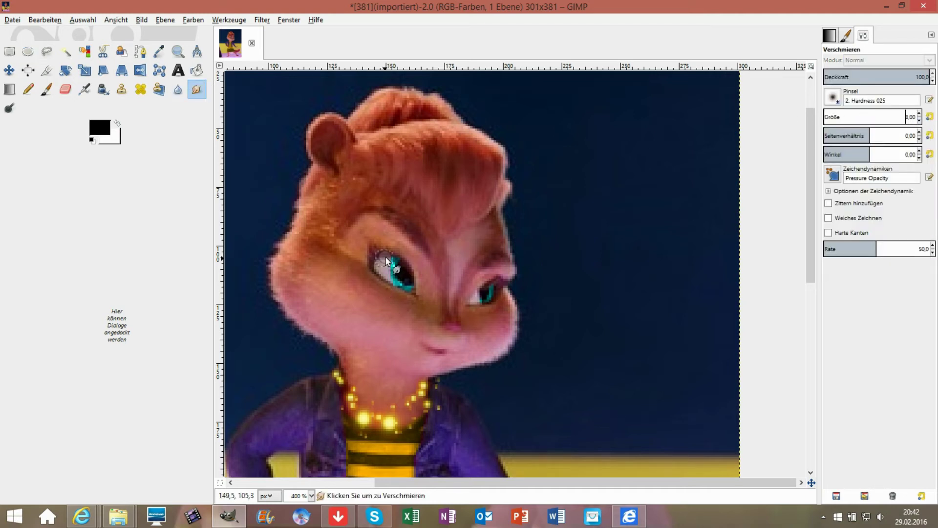
left_click_drag(402, 263, 394, 289)
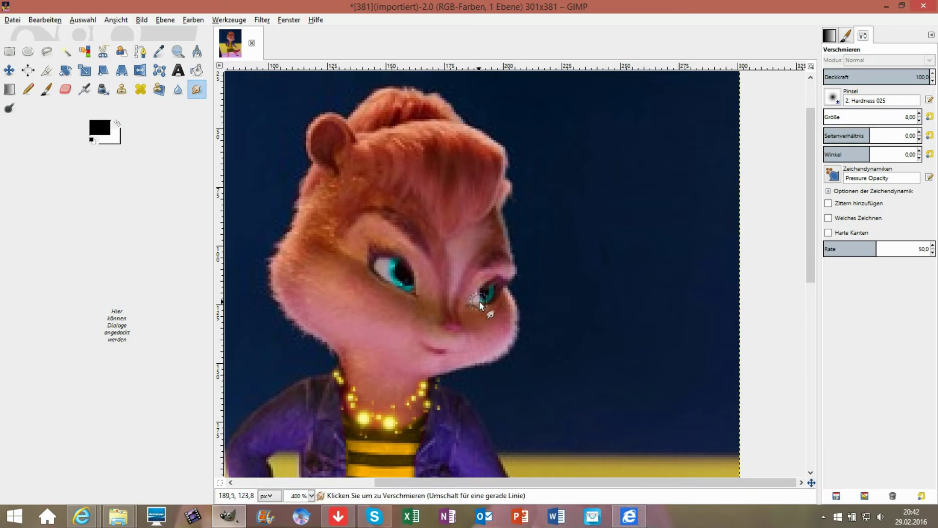
key("ctrl+z")
Spray small white highlights into both eyes with the Airbrush at size 4
key("a")
key("x")
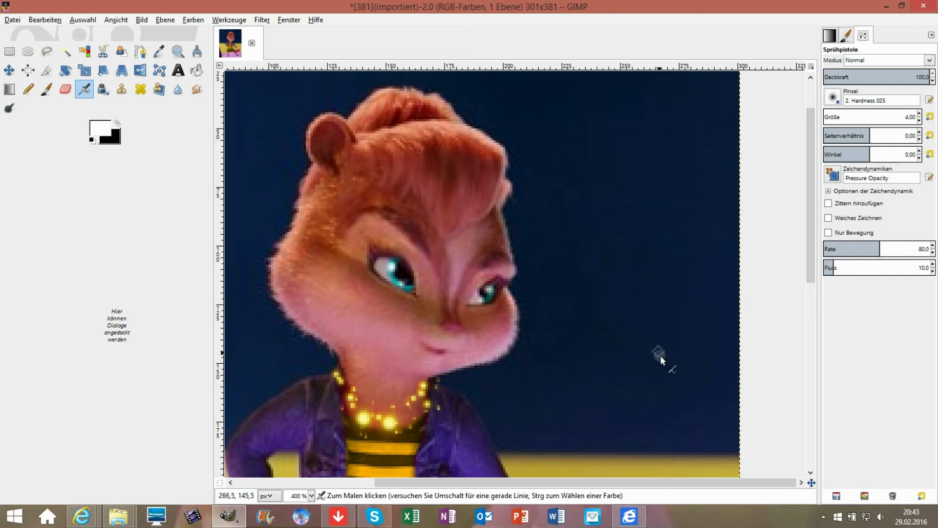
Paint a glittering stud on the edge of the ear with the Sparks brush at size 7
left_click(919, 114)
left_click(919, 114)
left_click(919, 114)
left_click(47, 89)
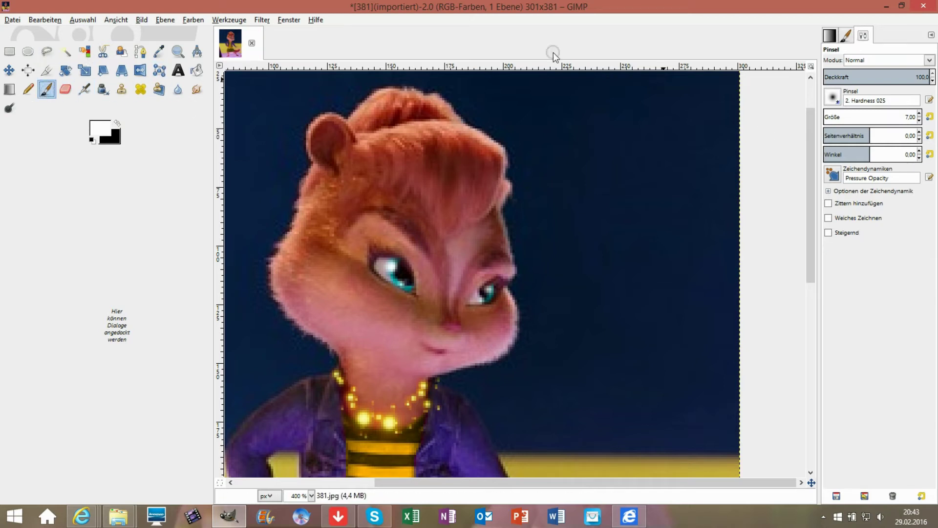
left_click(833, 96)
left_click(909, 253)
left_click(314, 128)
left_click(313, 126)
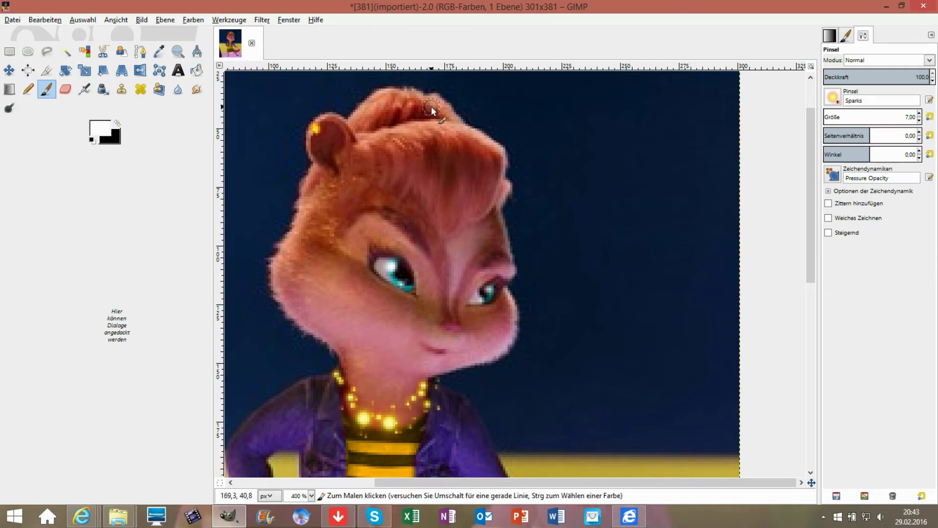
Paint a glittering hairband along the base of the hair bun with the Sparks brush at size 12
left_click(919, 114)
left_click(45, 20)
left_click(54, 34)
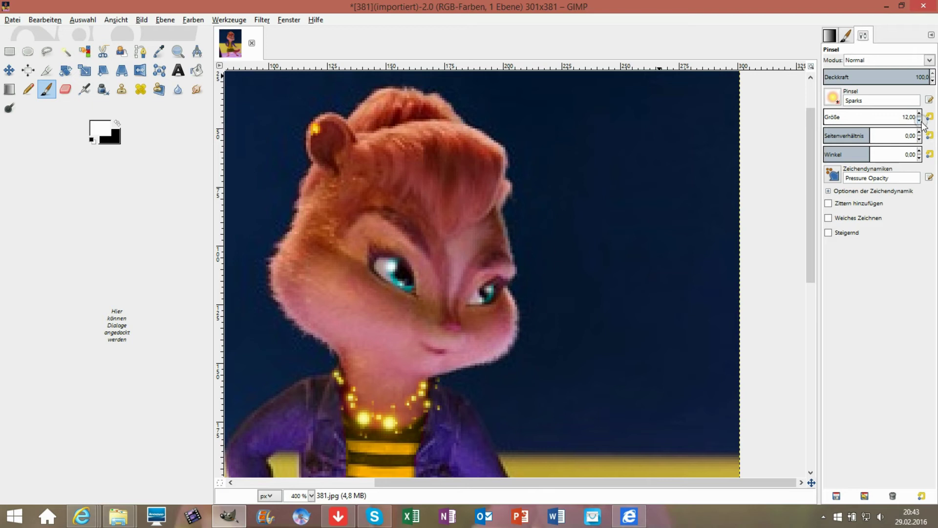
left_click_drag(363, 130, 440, 126)
left_click_drag(382, 120, 450, 125)
Outline a small crown shape above the glittering hairband with a closed free selection
key("f")
mouse_move(430, 103)
left_mouse_down()
mouse_move(434, 118)
mouse_move(422, 122)
left_mouse_up()
left_click(414, 118)
left_click(409, 119)
left_click(404, 120)
left_click(402, 114)
left_click(404, 105)
left_click(411, 100)
left_click(416, 102)
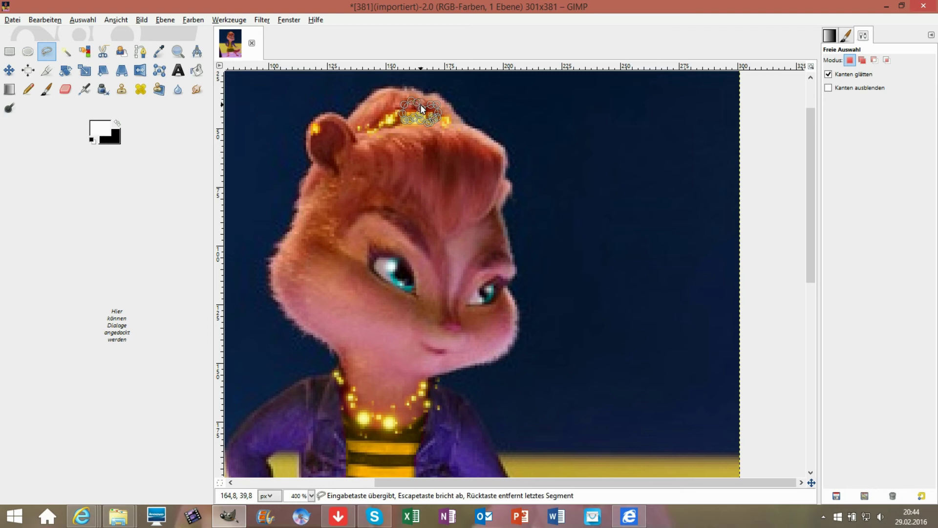
left_click(424, 121)
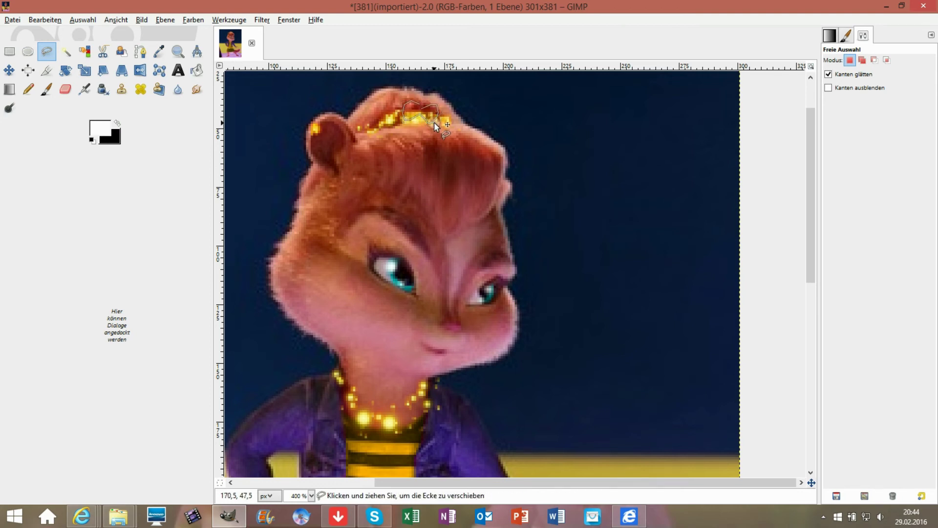
key("Return")
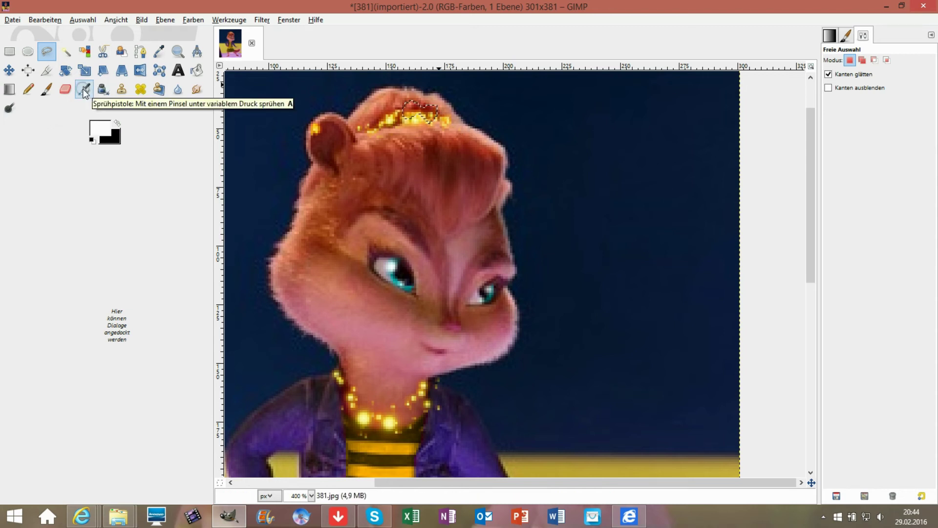
Fill the crown selection with a striped golden gradient and clear the selection
left_click(9, 89)
left_click(929, 115)
left_click(934, 116)
left_click(839, 97)
mouse_move(925, 125)
left_mouse_down()
mouse_move(931, 186)
mouse_move(926, 124)
left_mouse_up()
left_click(872, 247)
left_click_drag(410, 105, 435, 115)
left_click(28, 51)
left_click(393, 95)
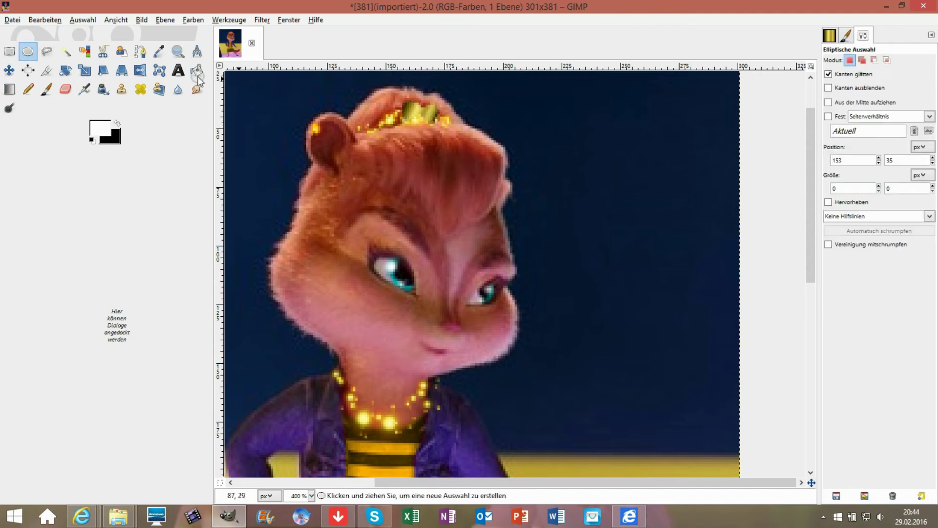
left_click(117, 123)
left_click(85, 90)
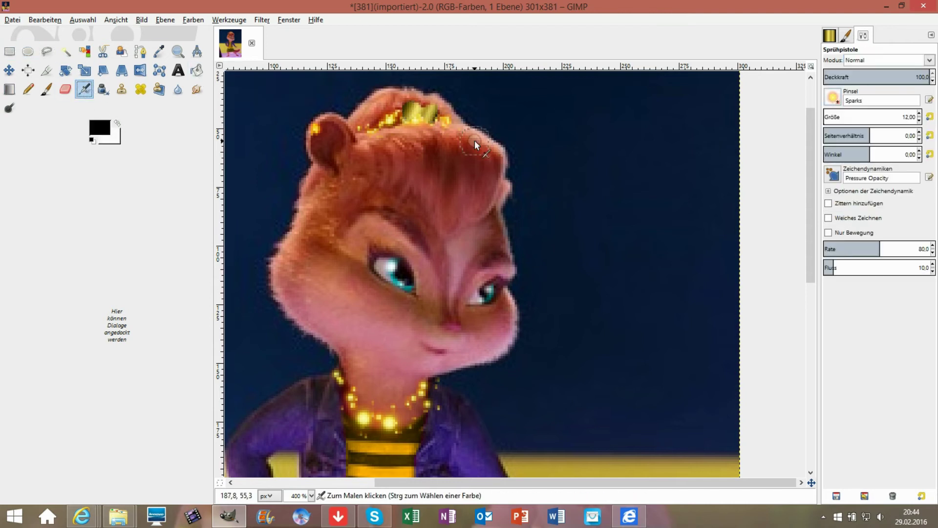
left_click(919, 113)
left_click_drag(923, 113, 925, 120)
left_click(928, 32)
left_click(931, 35)
mouse_move(827, 57)
left_click(703, 60)
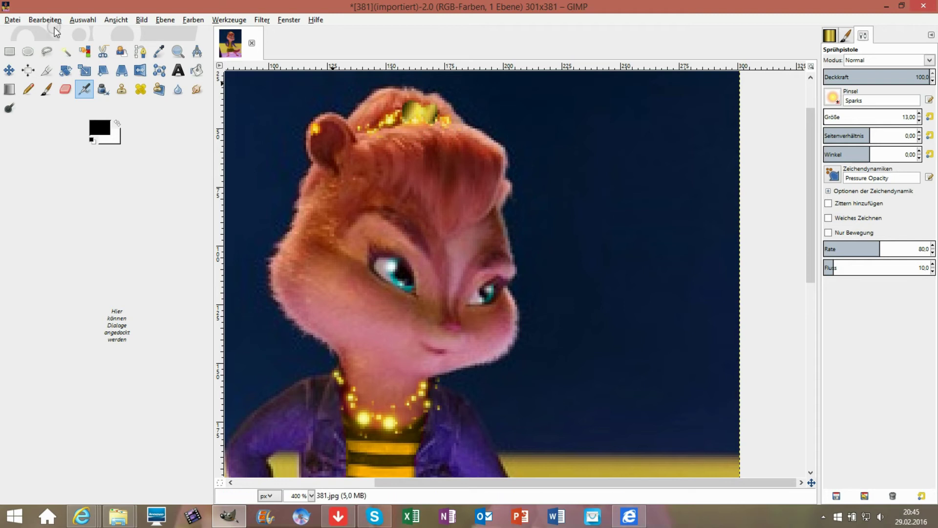
Try to shade the golden crown in black using the Paintbrush with Hardness 025 at size 8
left_click(46, 89)
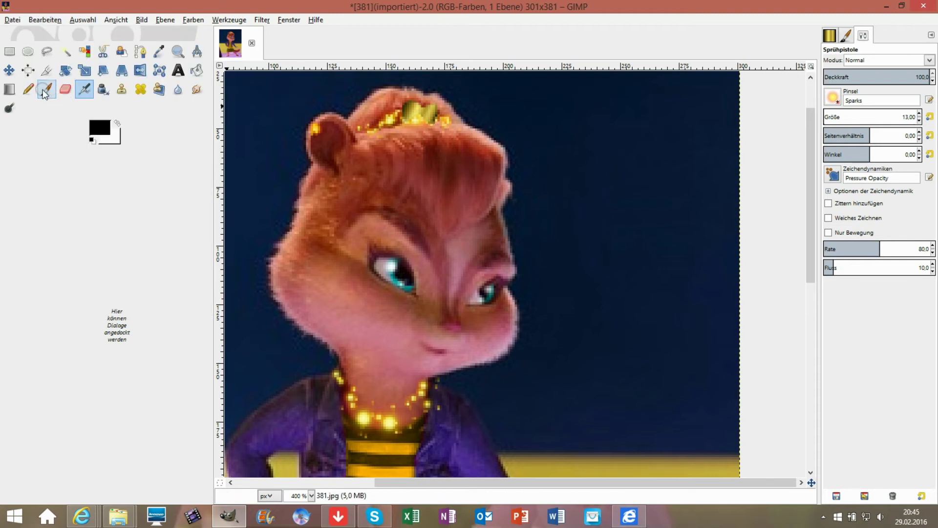
left_click_drag(835, 117, 831, 117)
left_click(421, 112)
left_click_drag(877, 76, 879, 77)
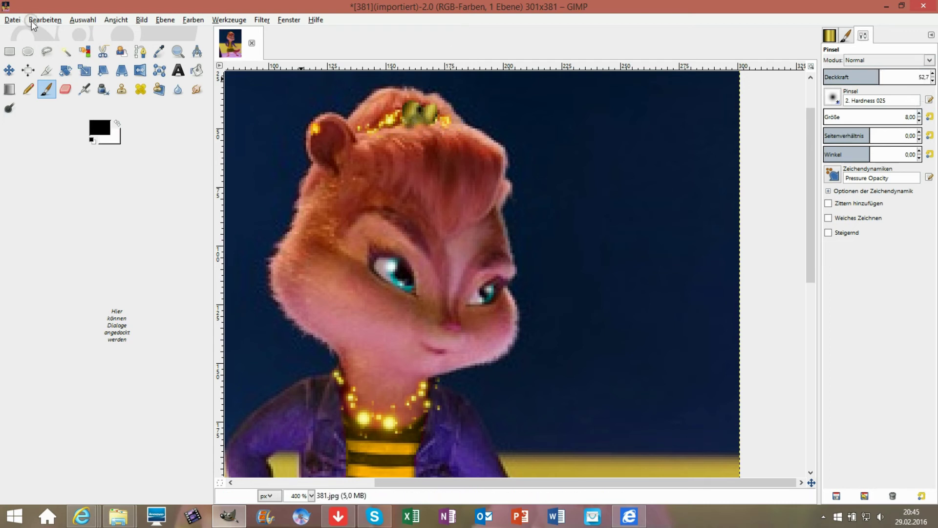
key("ctrl+z")
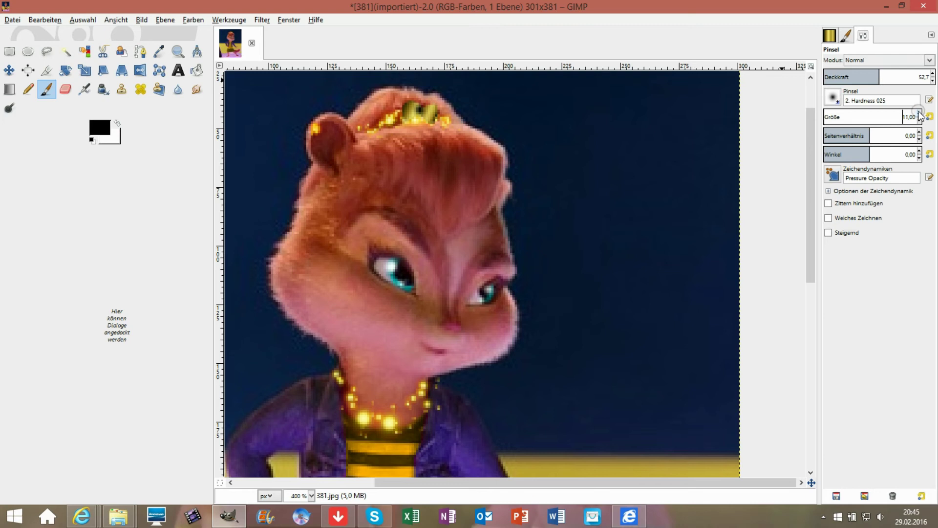
Brush white highlights over the golden crown with Hardness 025 at size 11 and 21.4 opacity
left_click(847, 76)
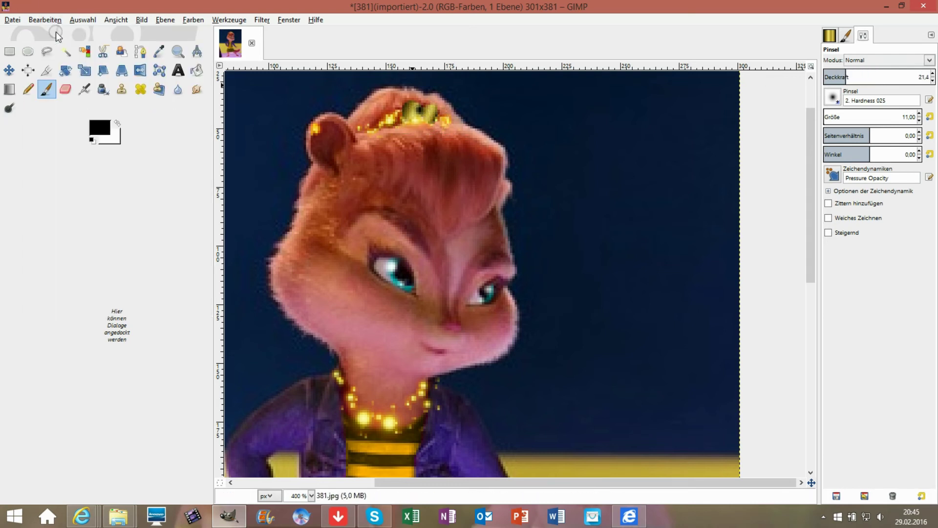
left_click(117, 123)
left_click_drag(416, 113, 431, 113)
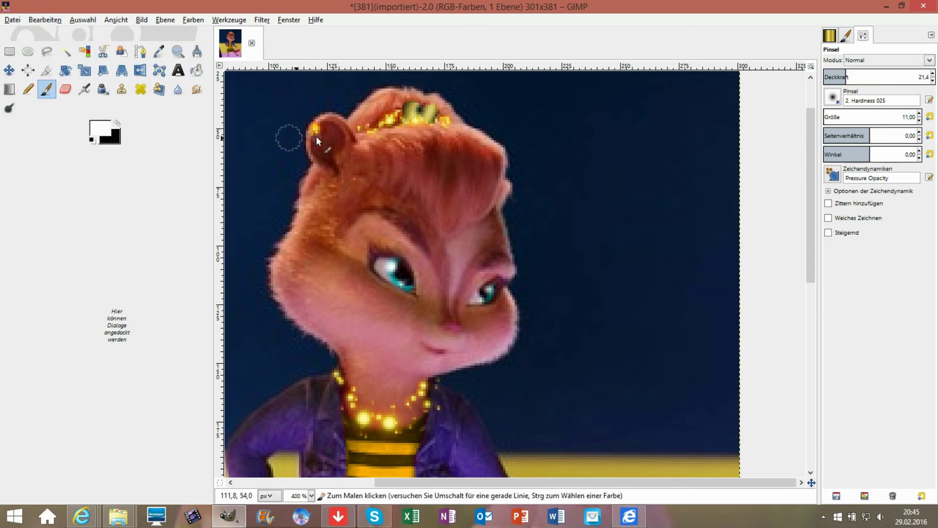
Shade the golden crown lightly in black with the Paintbrush at 16.5 opacity
left_click(840, 73)
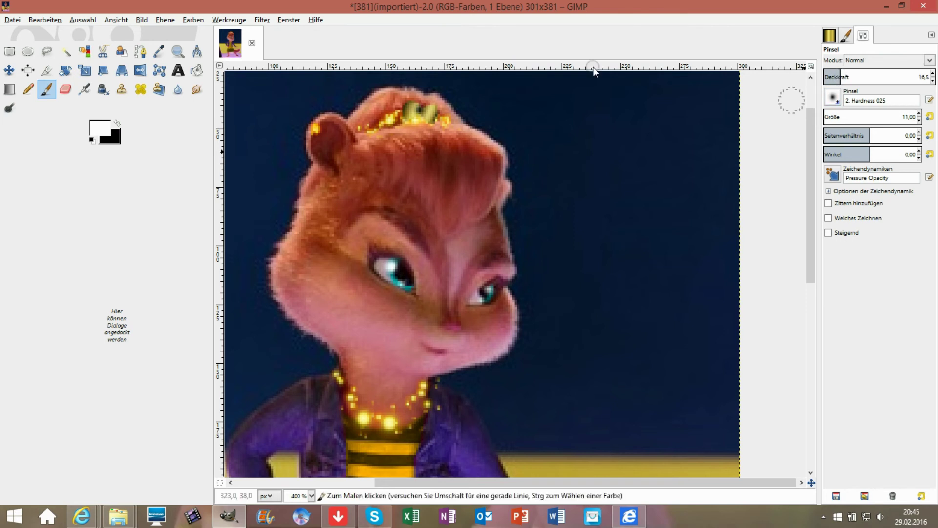
left_click(117, 123)
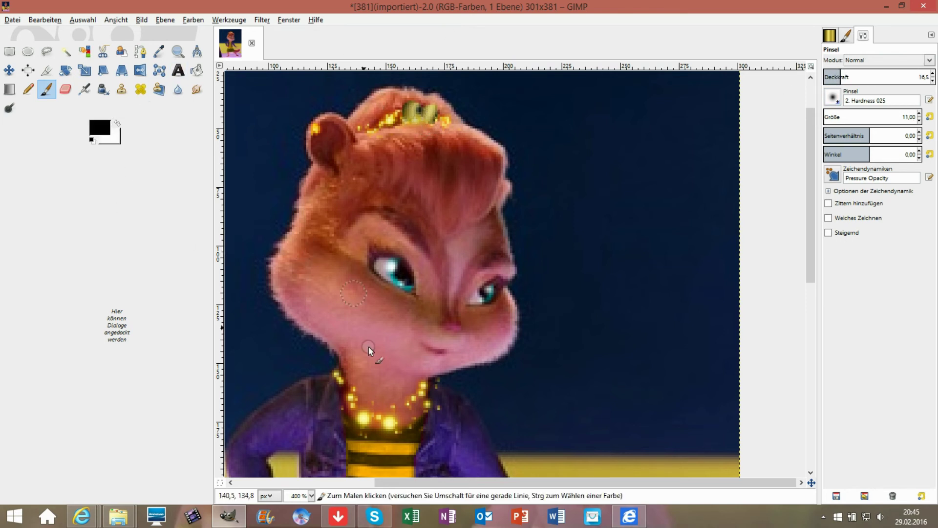
left_click(311, 496)
left_click(299, 441)
left_click(311, 495)
left_click(300, 427)
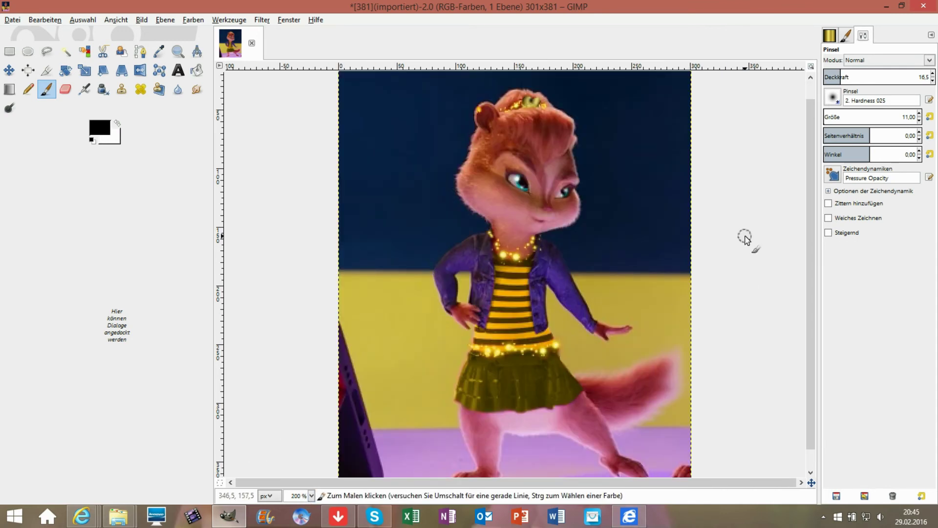
Paint a glittering bracelet around the wrist on the hip with the Sparks brush at size 11 and 100 opacity
left_click(117, 123)
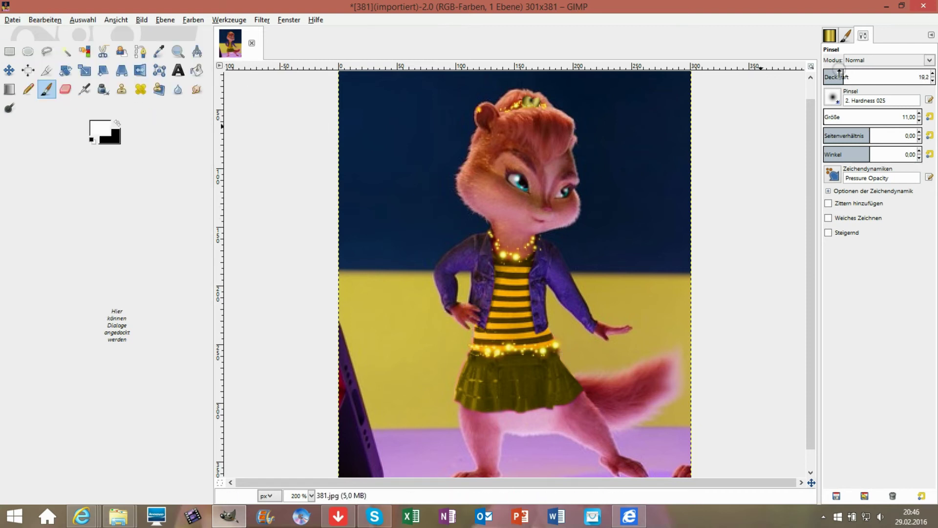
left_click_drag(841, 73, 932, 76)
left_click(833, 97)
left_click(911, 205)
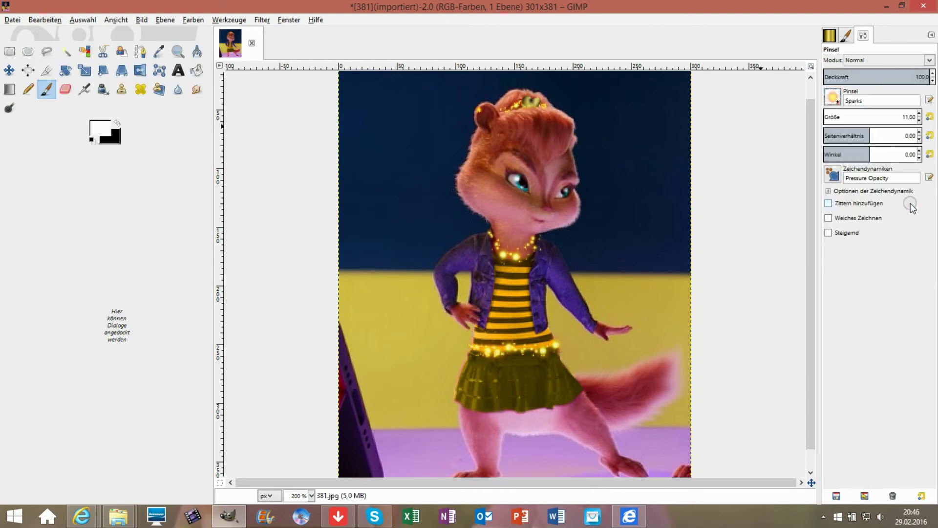
Spray white over the glittering bracelet using the Airbrush with Hardness 025 at size 11 and 100 opacity
left_click(84, 89)
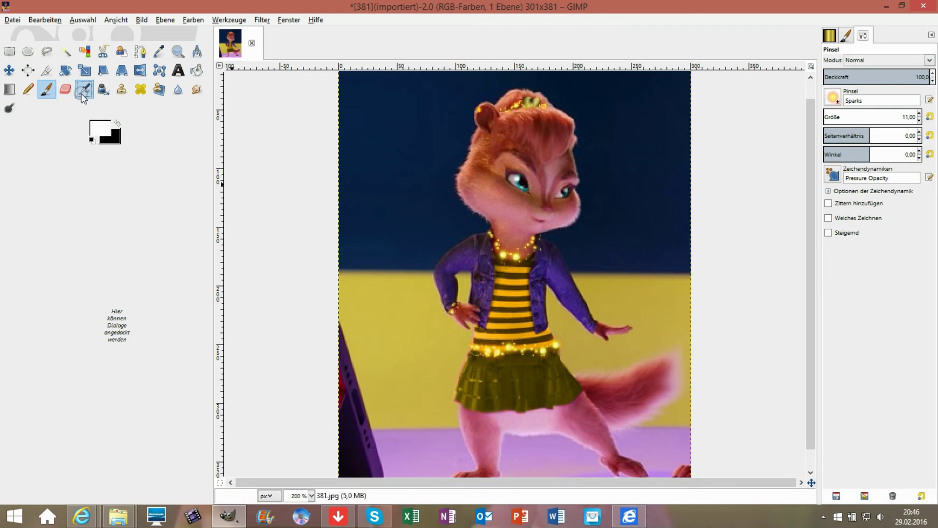
left_click(312, 495)
left_click(296, 415)
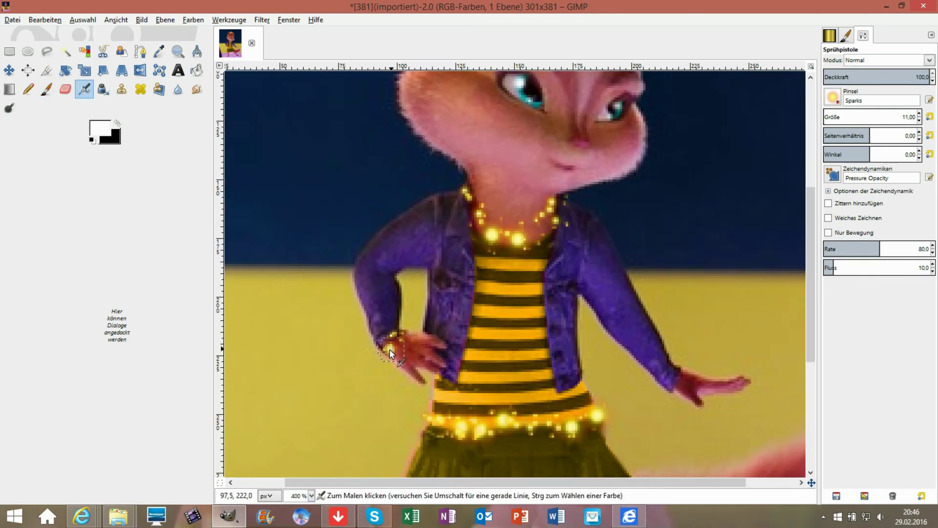
left_click(833, 97)
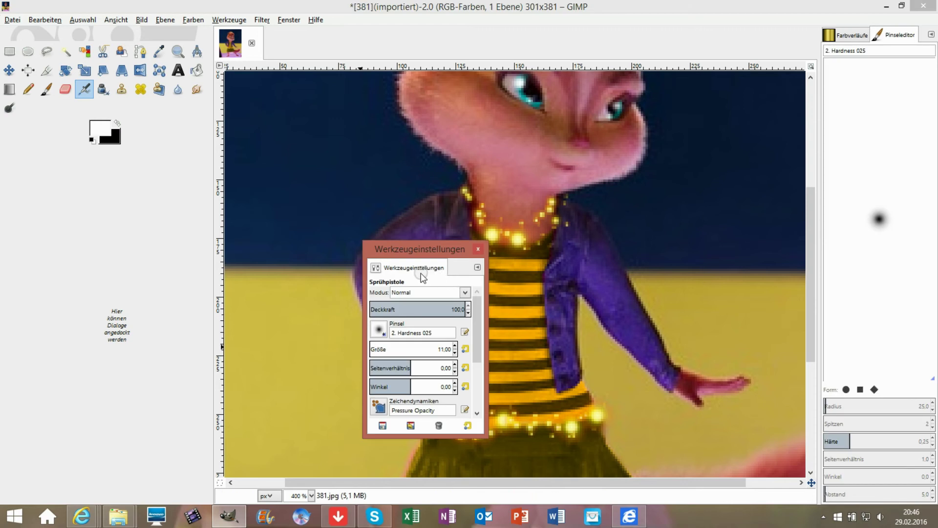
mouse_move(419, 272)
left_mouse_down()
mouse_move(812, 53)
mouse_move(855, 66)
left_mouse_up()
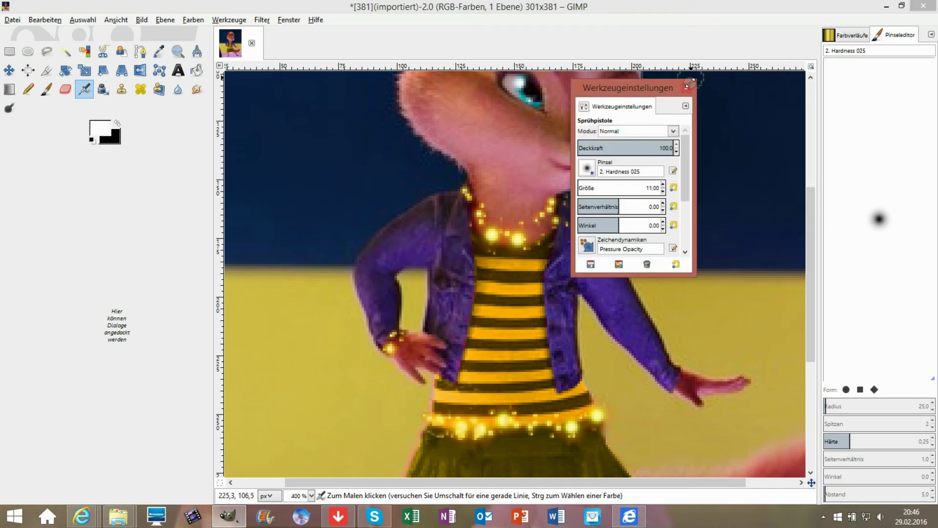
left_click(686, 86)
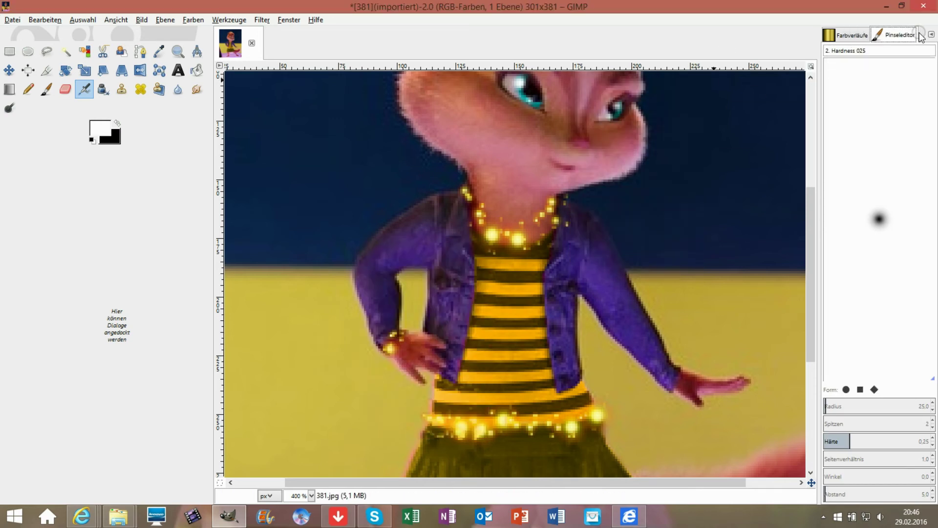
left_click(930, 34)
mouse_move(809, 57)
left_click(700, 61)
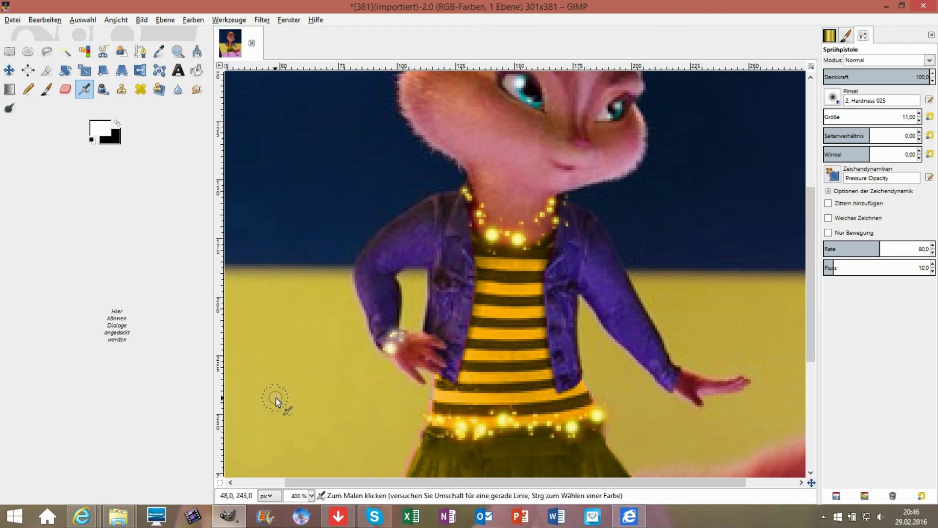
left_click(309, 496)
left_click(300, 446)
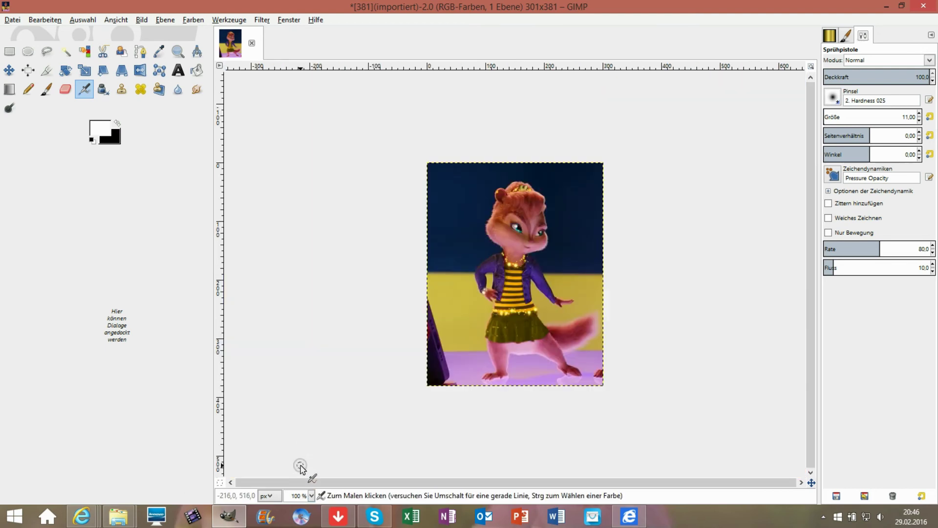
Airbrush soft black shadows under the outstretched arm and beside the skirt with Hardness 025 at size 57.55, undoing the overly dark strokes
left_click(117, 121)
left_click(311, 495)
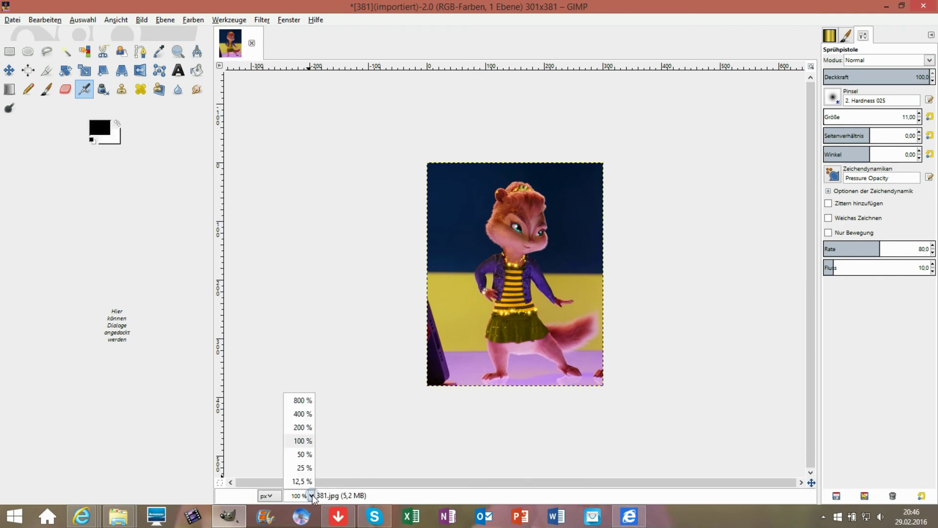
left_click(299, 427)
left_click(825, 117)
left_click(829, 115)
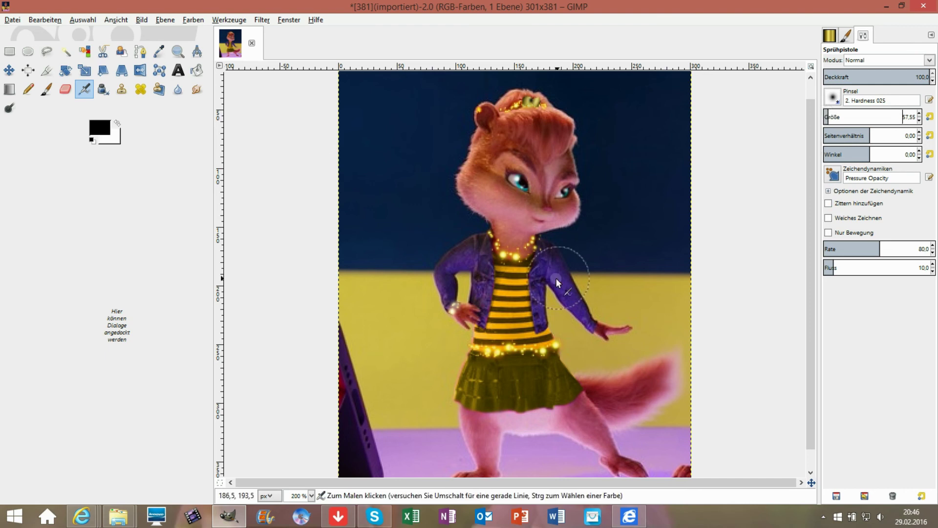
left_click_drag(546, 277, 593, 346)
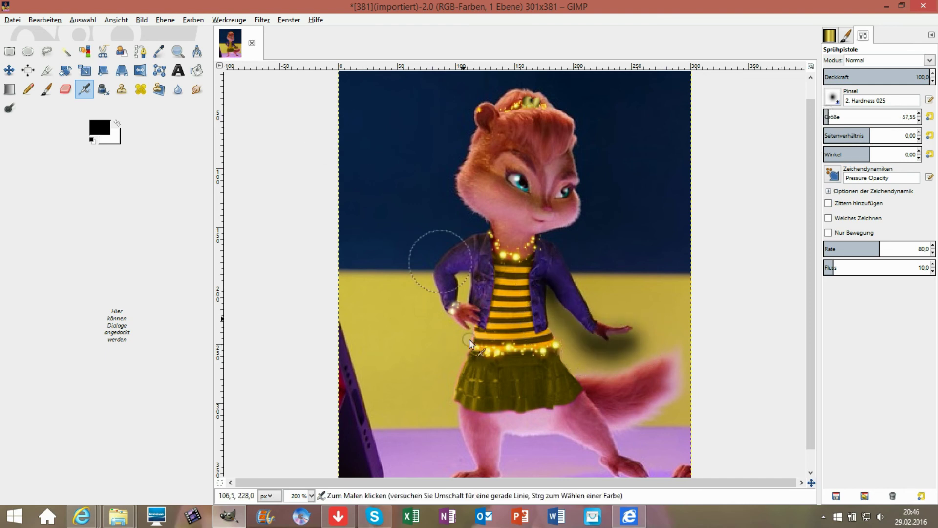
left_click(45, 20)
left_click(48, 35)
left_click(45, 20)
left_click(48, 34)
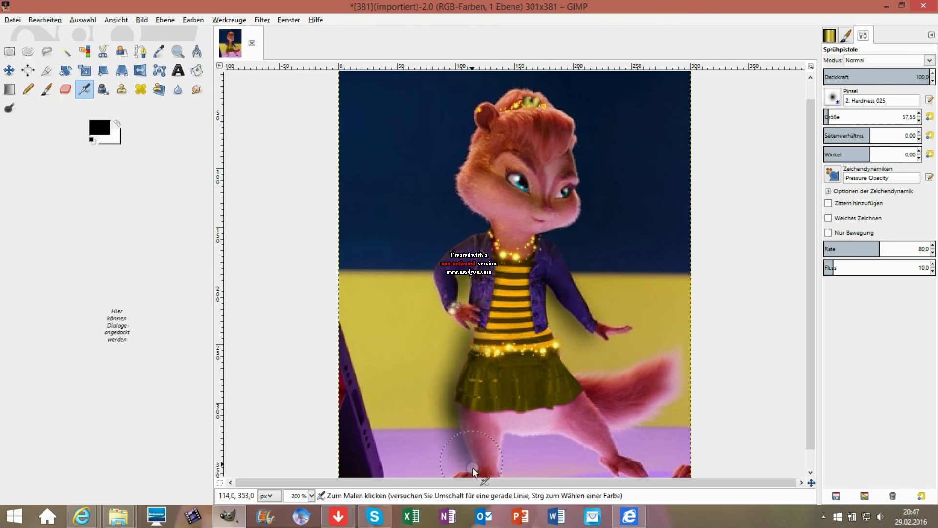
Extend the soft black airbrushed shadow around the character's legs, tail, head and bent arm
scroll(786, 360, "down", 1)
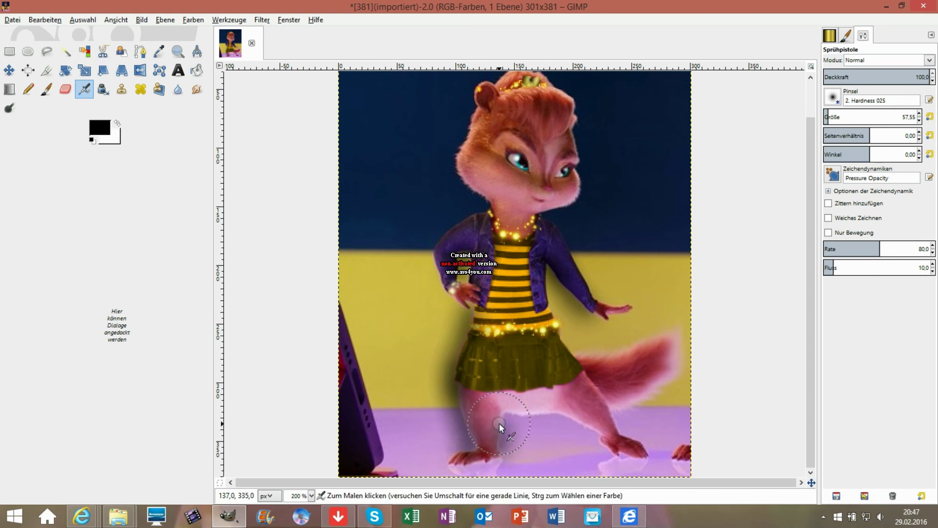
mouse_move(552, 415)
left_mouse_down()
mouse_move(584, 424)
mouse_move(607, 445)
left_mouse_up()
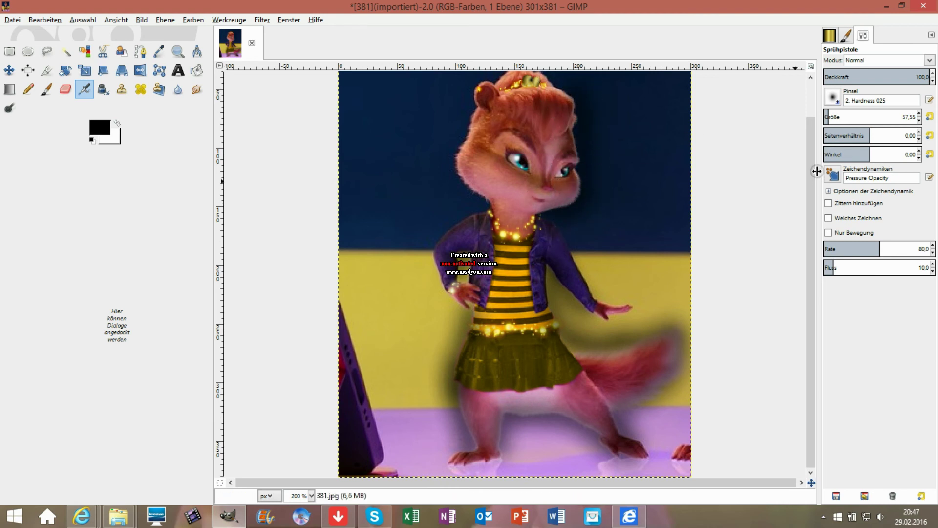
scroll(576, 80, "up", 1)
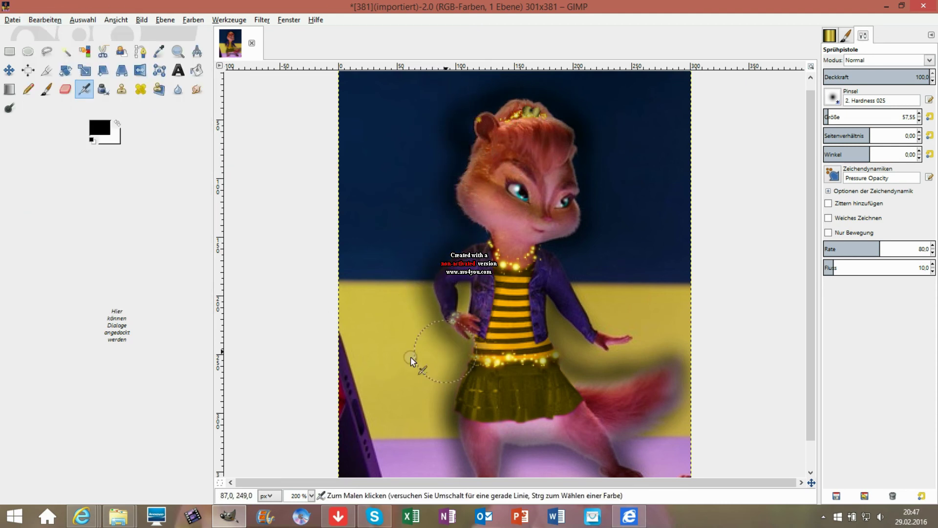
Airbrush a white haze over the outer areas of the background with Hardness 025 at size 239.75
left_click_drag(835, 118, 844, 117)
mouse_move(682, 97)
left_mouse_down()
mouse_move(414, 472)
mouse_move(518, 98)
mouse_move(534, 76)
left_mouse_up()
Paint large glowing sparks down both sides of the background using the Paintbrush with Sparks at size 114.09
key("p")
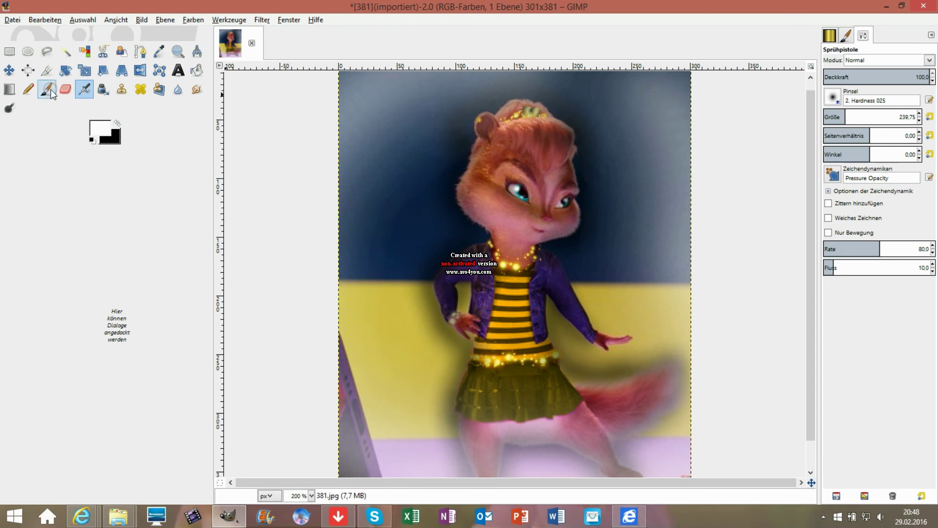
left_click_drag(588, 153, 655, 298)
left_click_drag(357, 254, 400, 401)
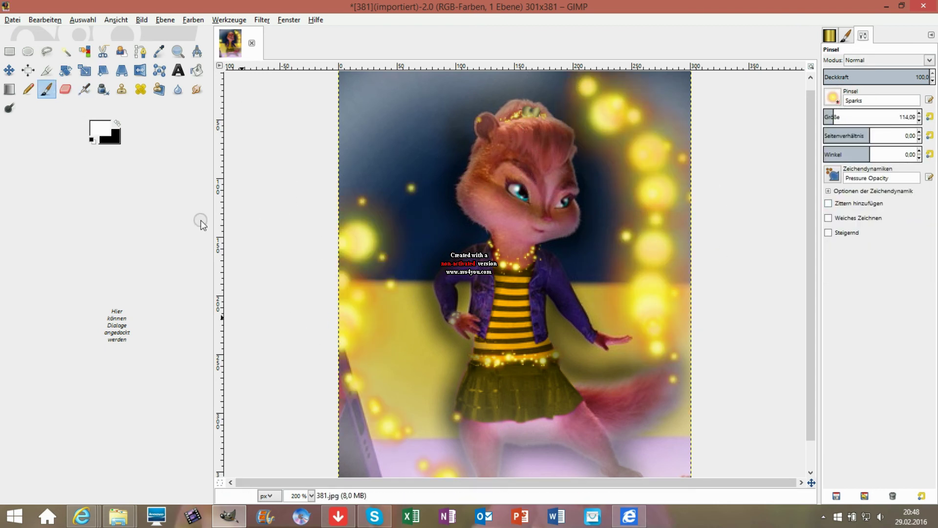
Add a text layer with the character's full name in the image's upper-left corner at 18 px
left_click(178, 69)
left_click_drag(344, 87, 516, 155)
type("Sabrina Miller")
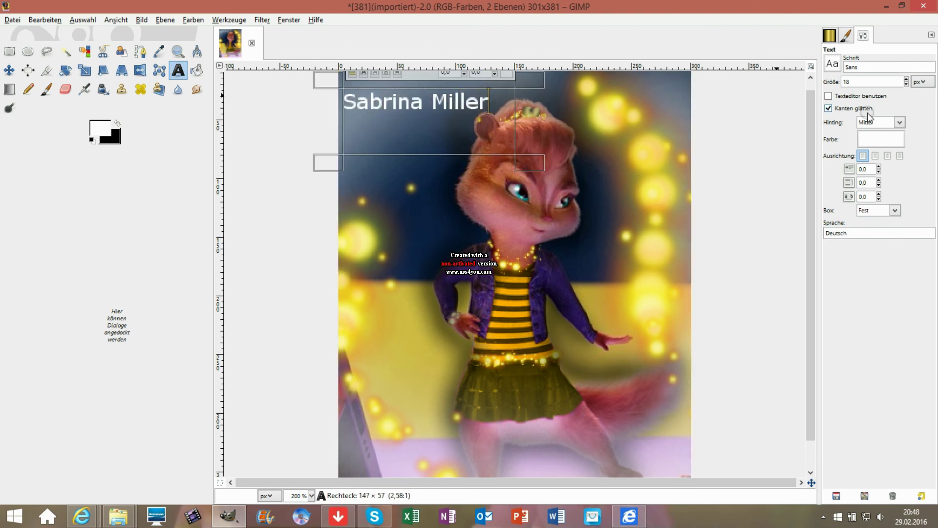
Colour the name text bright yellow and set its font to Segoe Print Bold
left_click(862, 143)
left_click_drag(804, 172, 805, 168)
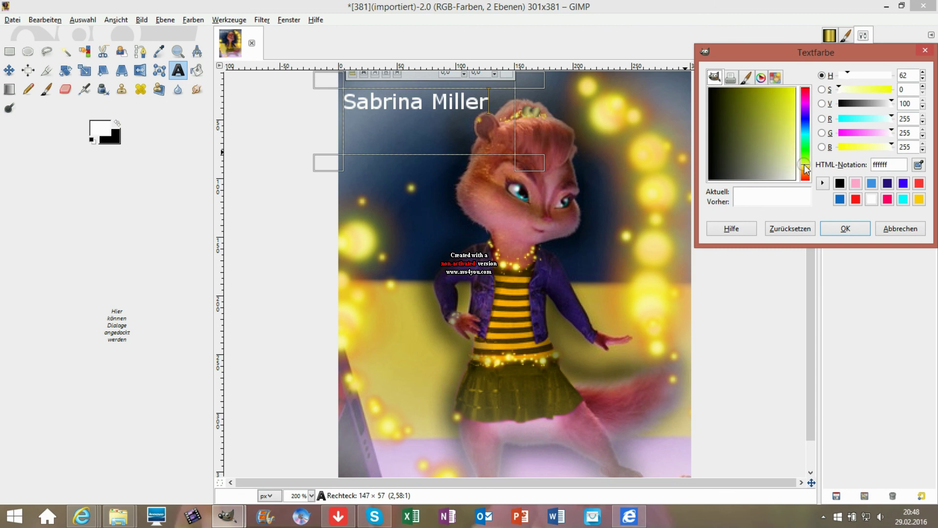
left_click(794, 89)
left_click(856, 227)
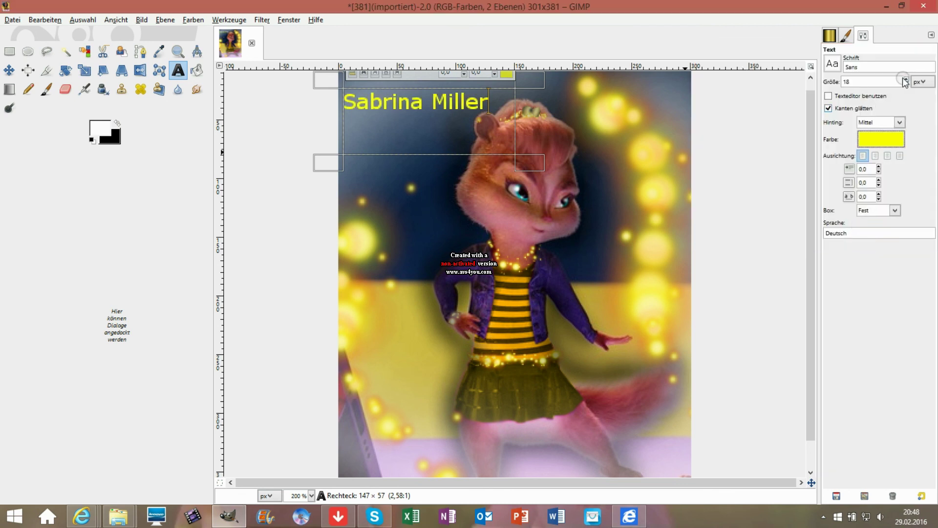
left_click(833, 64)
left_click(863, 189)
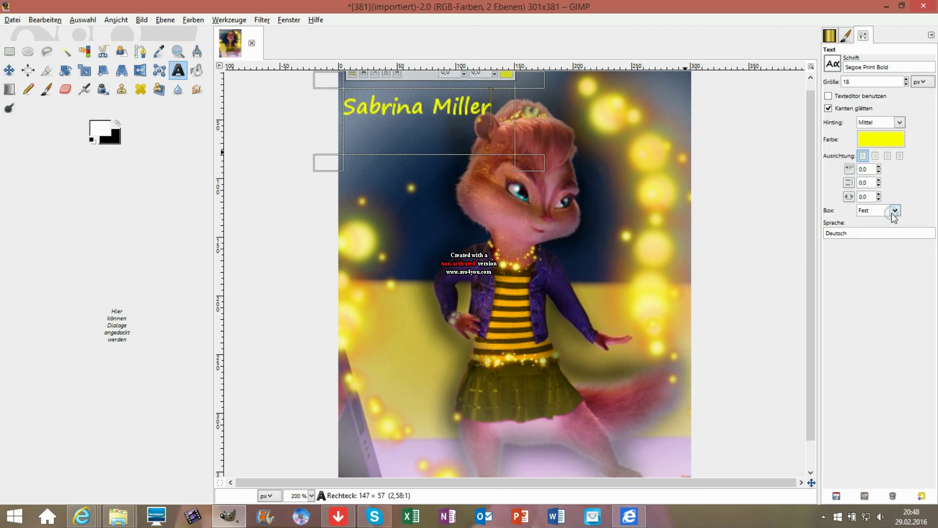
Add a second text layer along the image's lower edge with (c) and the author's full name in Segoe Print Bold, 18 px
left_click_drag(329, 352, 686, 430)
left_click_drag(311, 444, 438, 493)
left_click(761, 365)
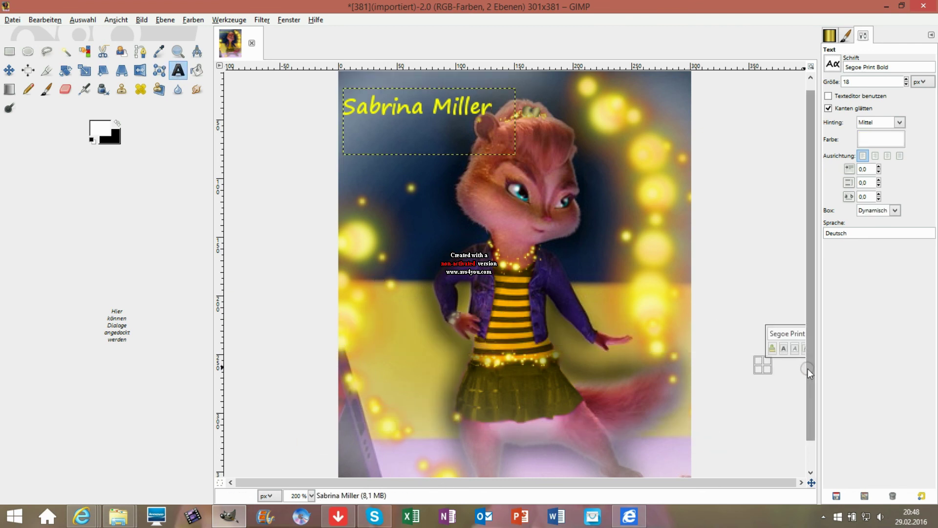
left_click_drag(809, 370, 809, 398)
left_click_drag(518, 335, 691, 492)
left_click_drag(538, 350, 480, 434)
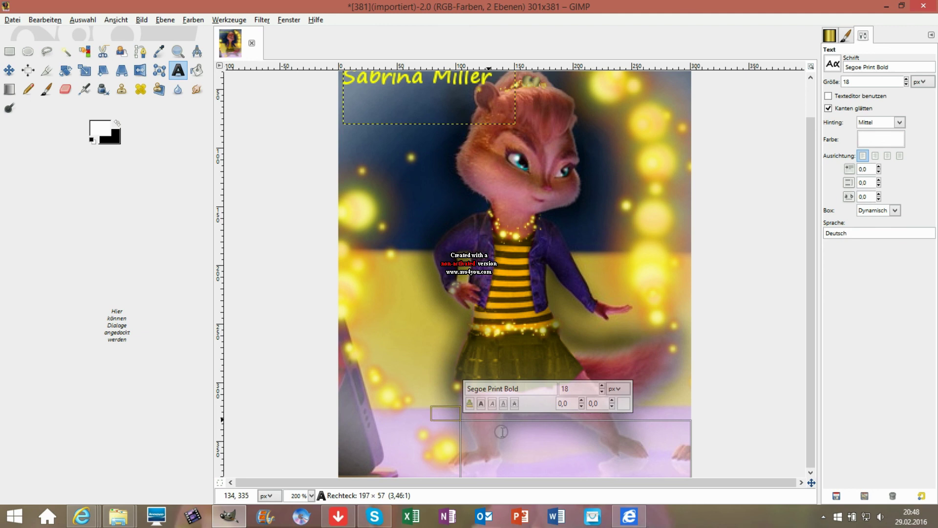
type("(c)Lucia Miller")
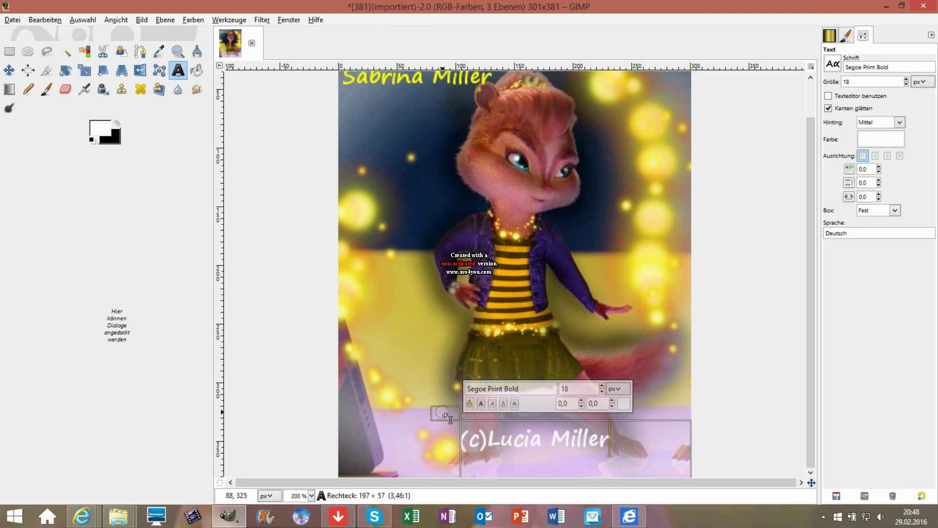
Fit the copyright text into the image's lower-right corner and colour it black
left_click_drag(456, 406, 518, 421)
left_click(881, 139)
left_click(844, 233)
key("e")
left_click(310, 499)
left_click_drag(816, 147, 814, 142)
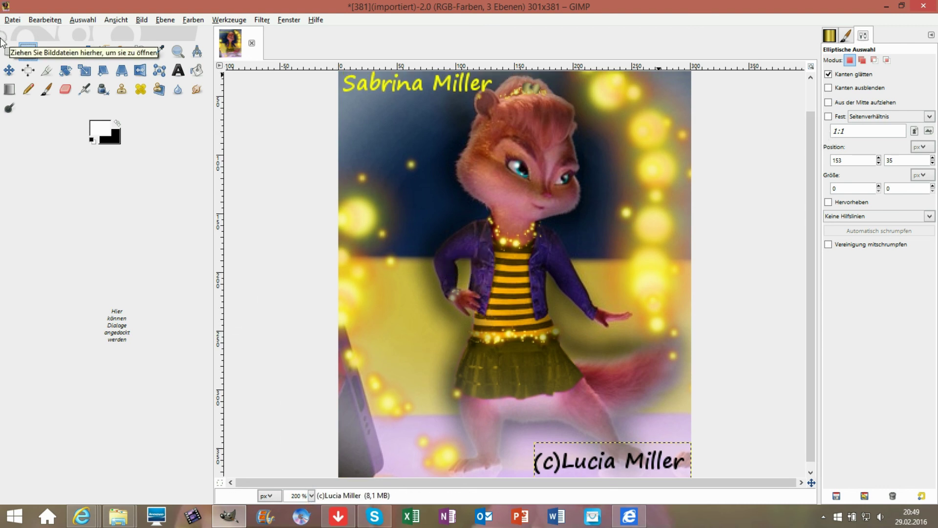
Export the finished image as 381.jpg to the Camera Roll folder
left_click(12, 19)
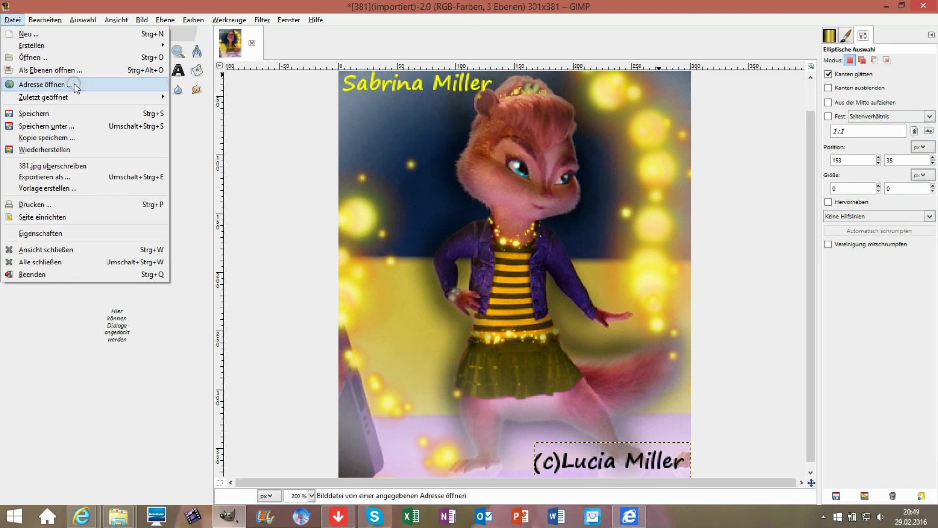
left_click(84, 173)
left_click(696, 399)
left_click_drag(505, 223, 525, 223)
left_click(481, 333)
left_click(482, 337)
left_click(823, 520)
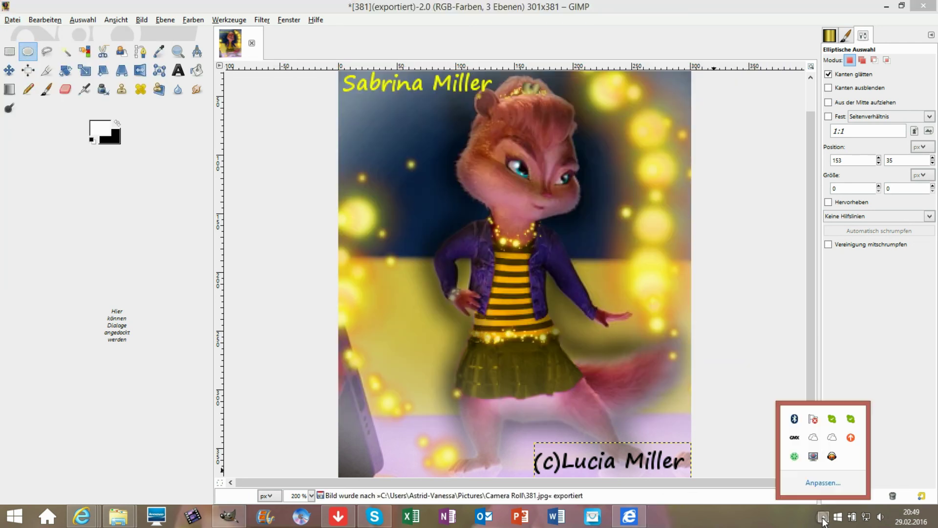